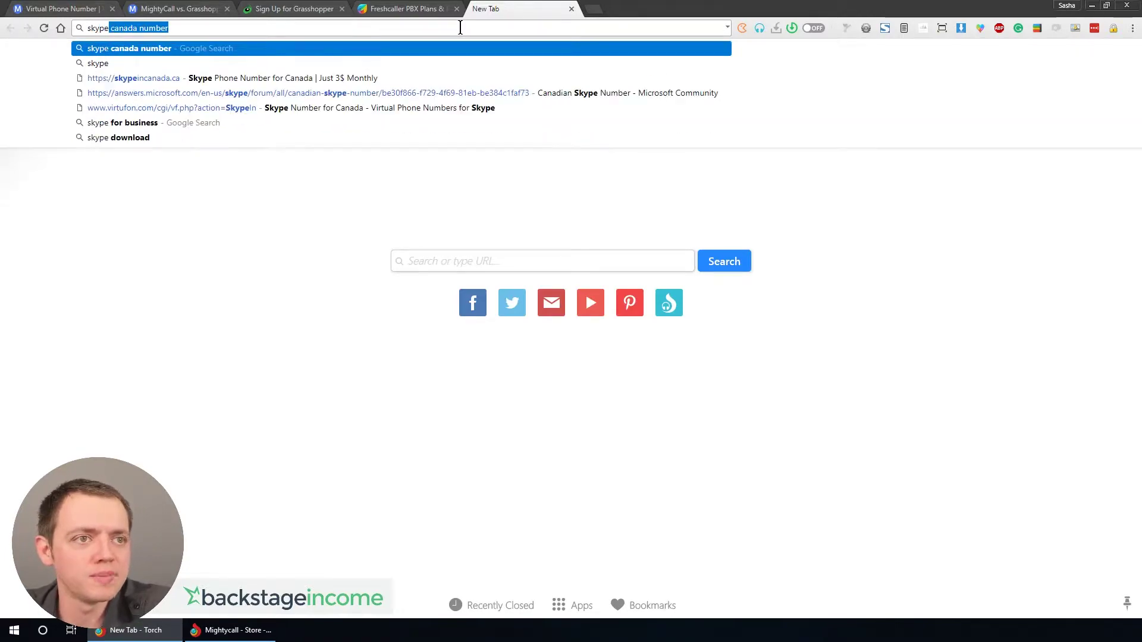
# Step: Search Google for 'skype phone number'
pyautogui.press('Delete')
pyautogui.write('phone')
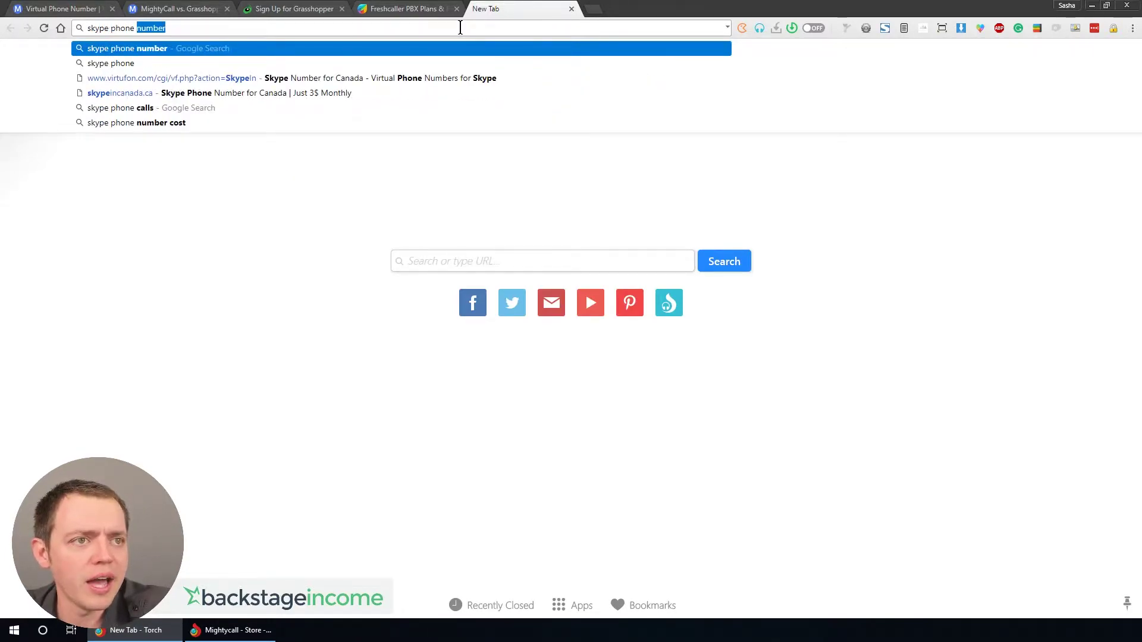
pyautogui.press('Return')
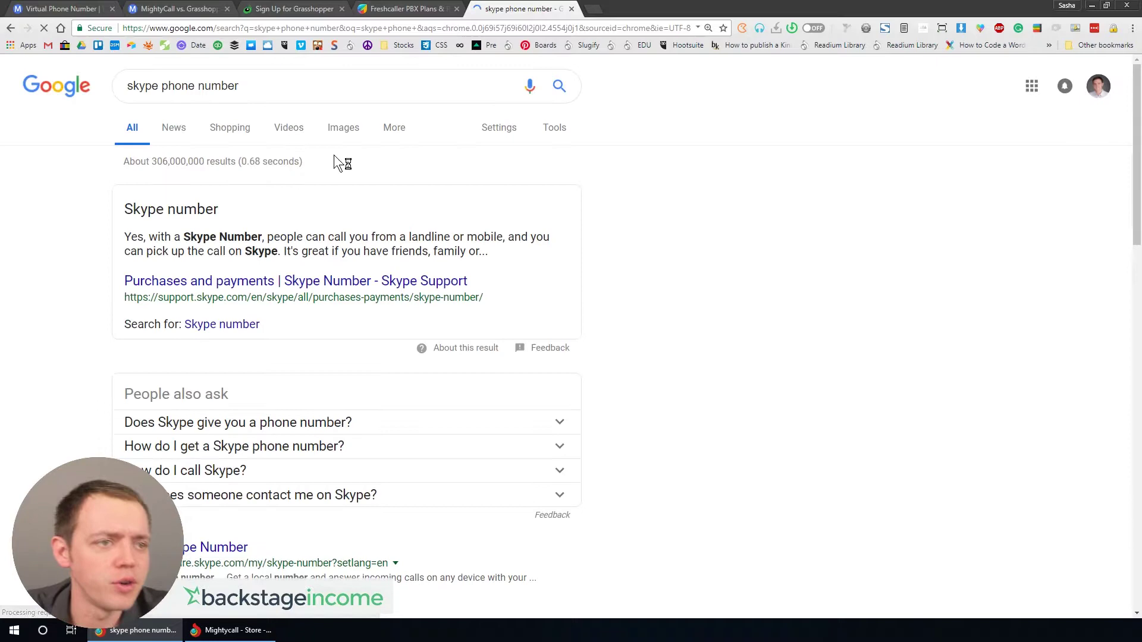
# Step: Open Skype's online phone number result and go to its Get a Skype Number page
pyautogui.scroll(-5, 248, 323)
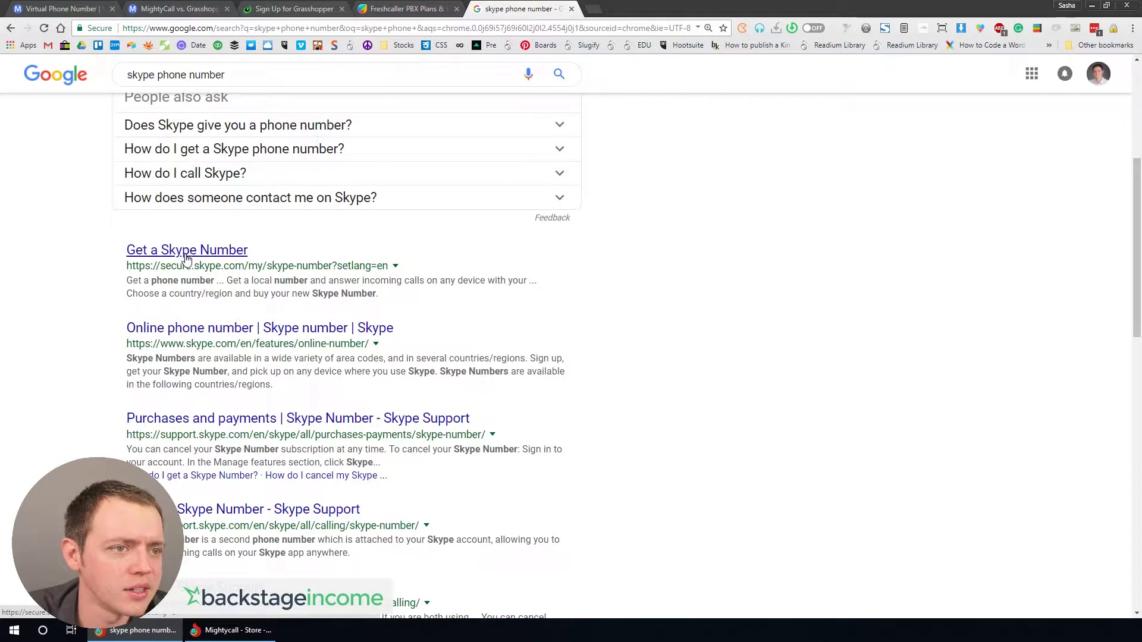
pyautogui.click(192, 337)
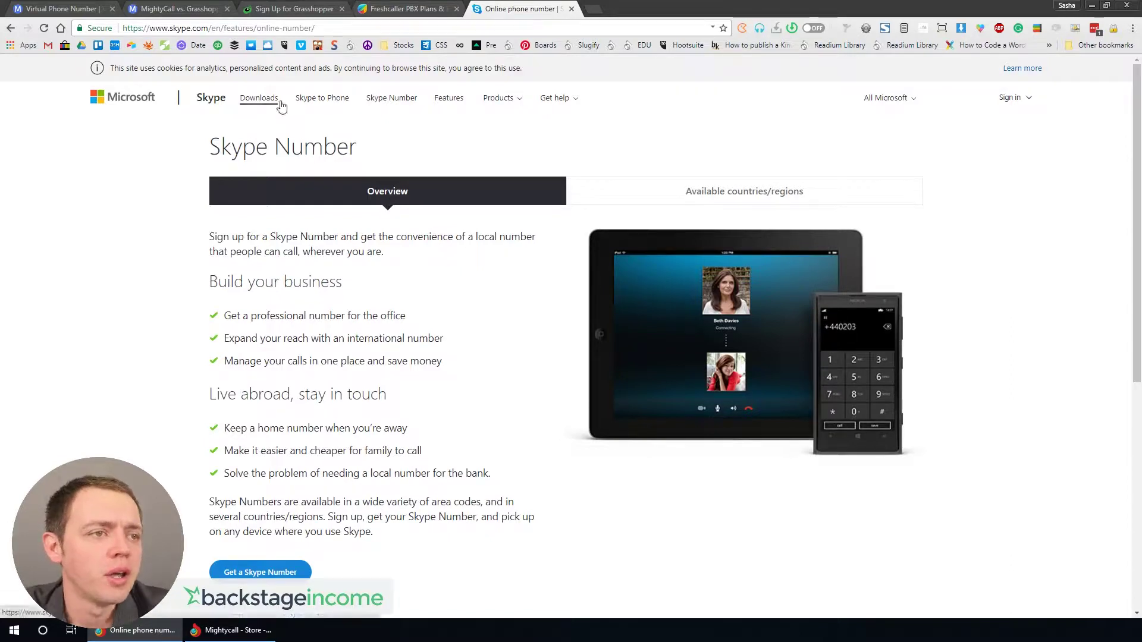
pyautogui.click(387, 98)
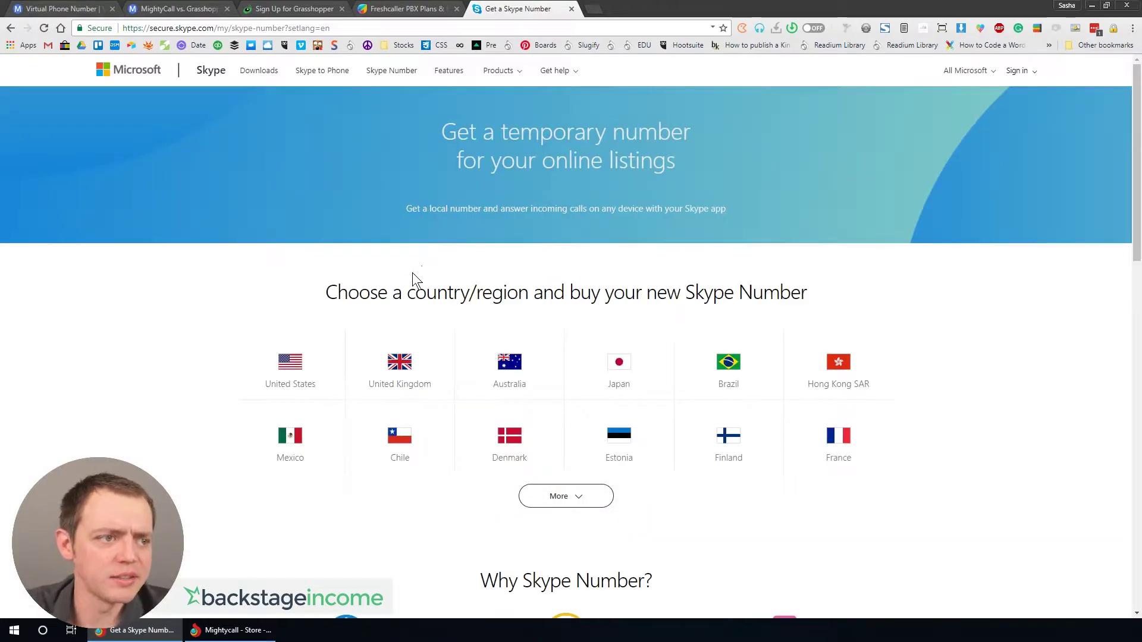
# Step: Choose a United States number and try California with the (424) Avalon area code
pyautogui.click(284, 382)
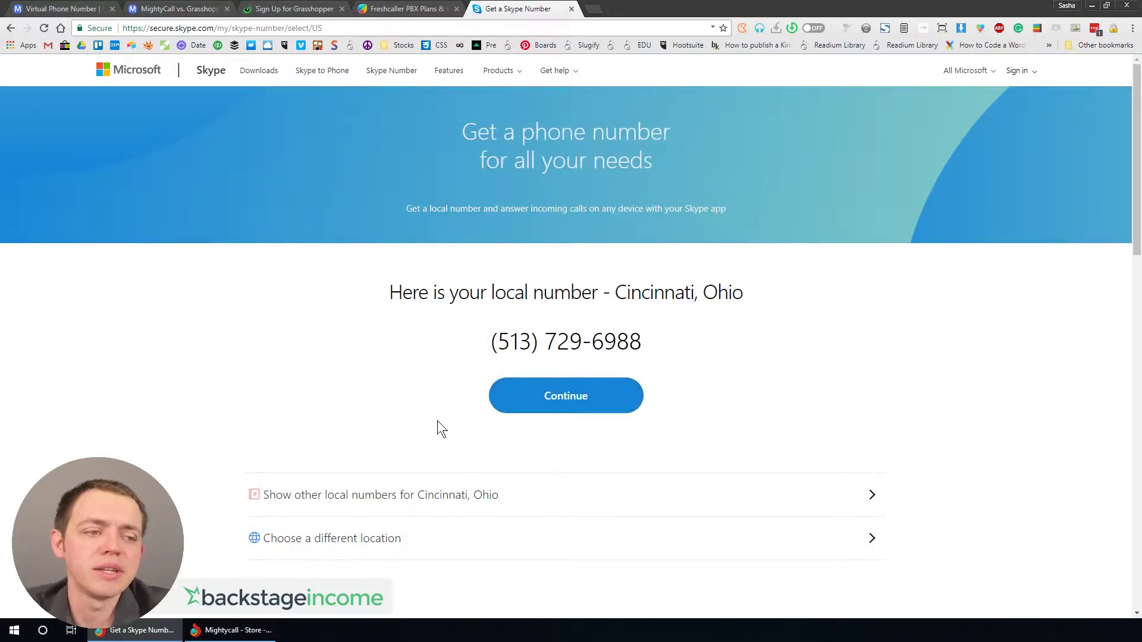
pyautogui.scroll(-1, 426, 431)
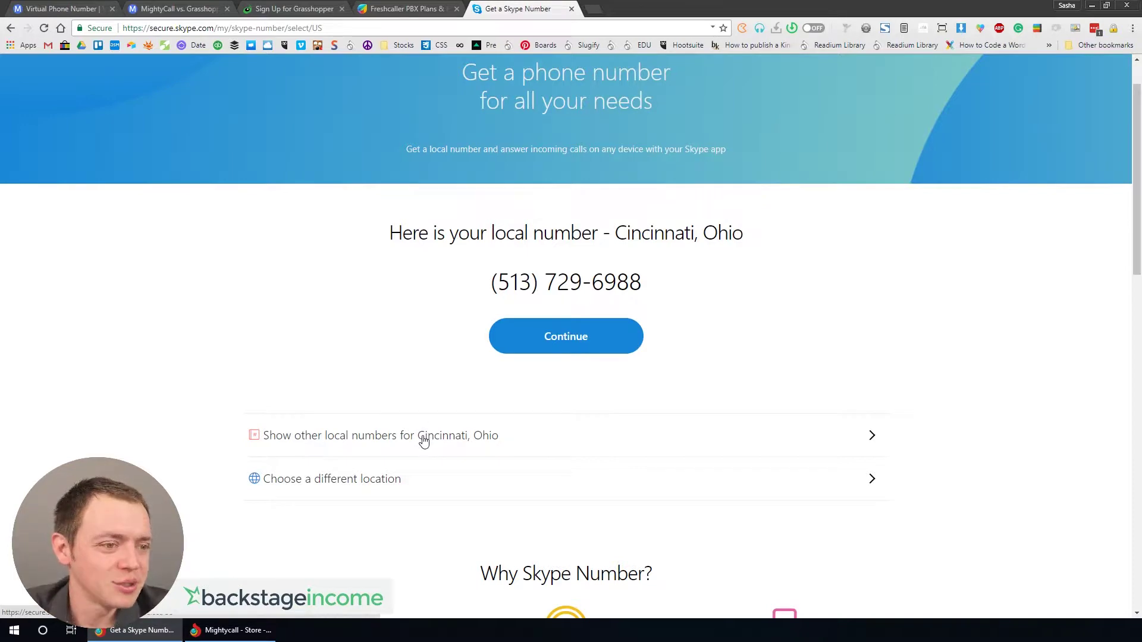
pyautogui.click(389, 478)
pyautogui.scroll(-1, 381, 481)
pyautogui.click(533, 467)
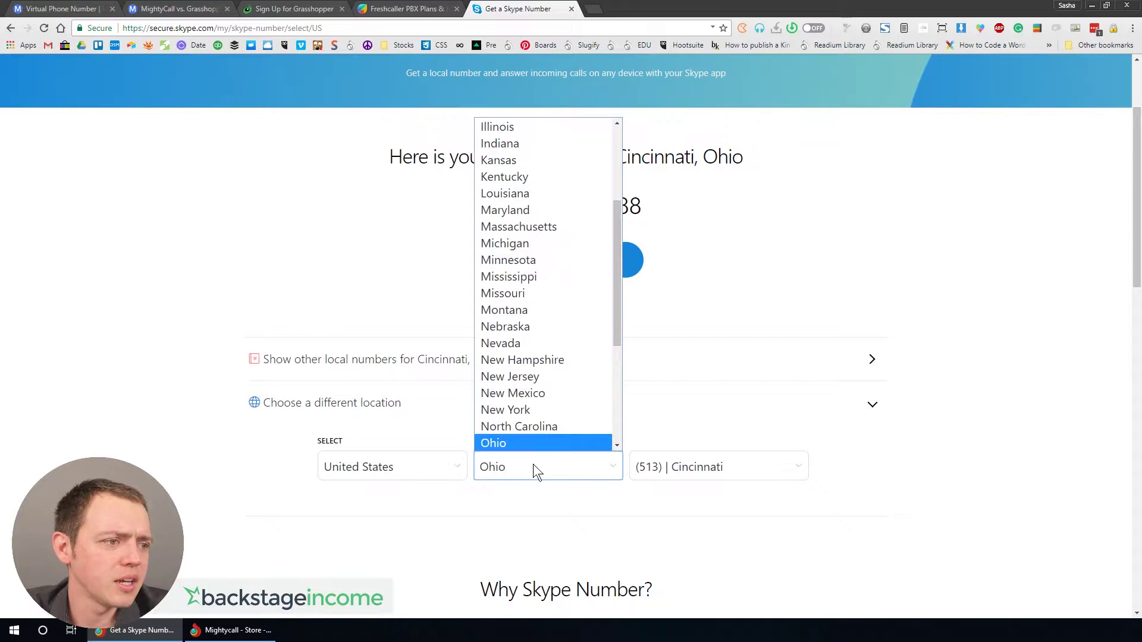
pyautogui.scroll(5, 533, 222)
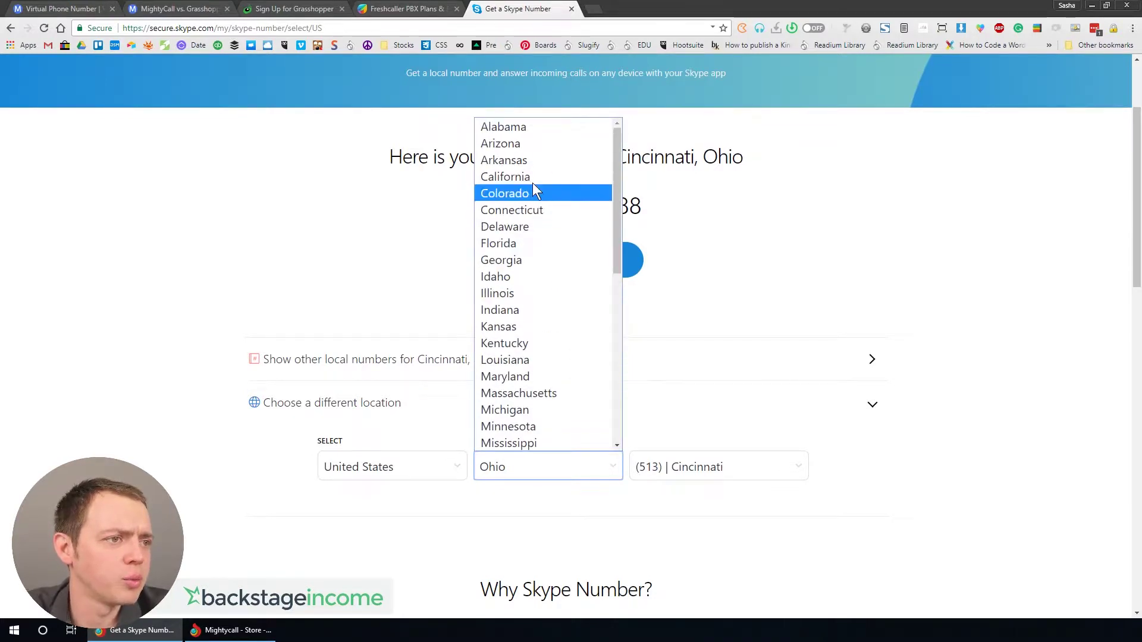
pyautogui.click(530, 177)
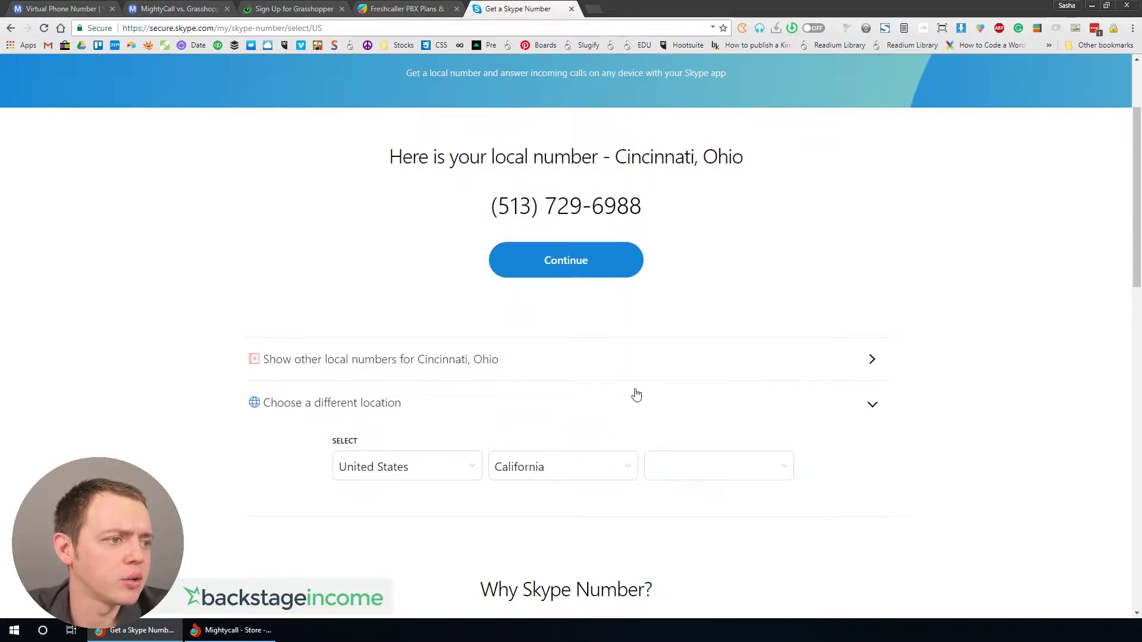
pyautogui.click(700, 470)
pyautogui.scroll(-10, 738, 348)
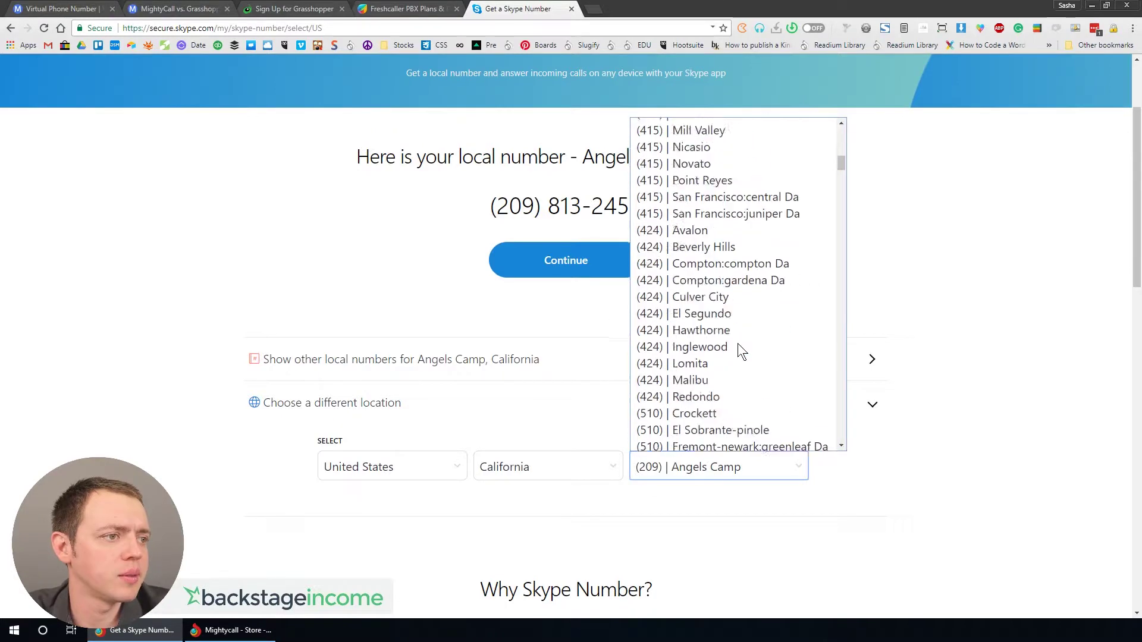
pyautogui.scroll(-1, 738, 348)
pyautogui.click(698, 179)
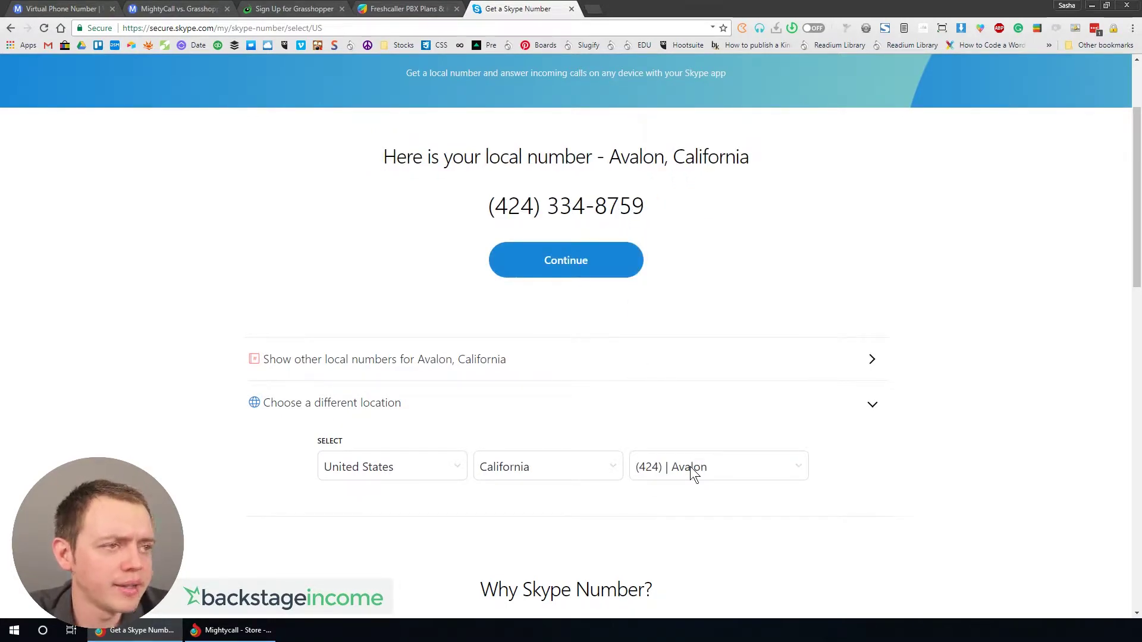
# Step: Change the location to New York with the (518) Galway area code
pyautogui.click(573, 470)
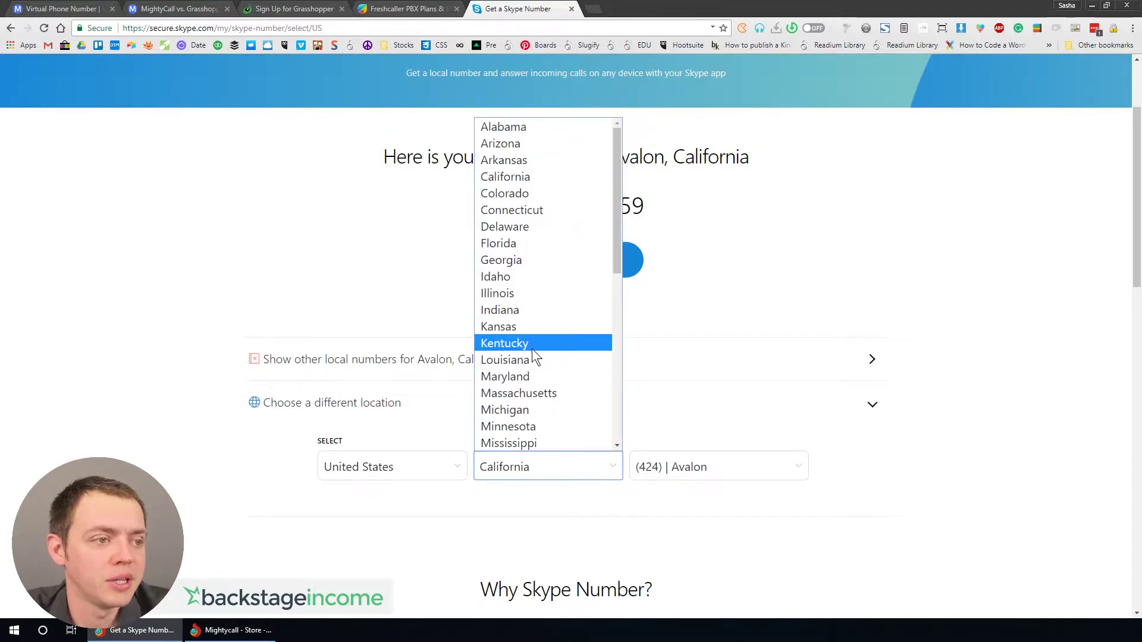
pyautogui.scroll(-6, 537, 364)
pyautogui.scroll(2, 540, 370)
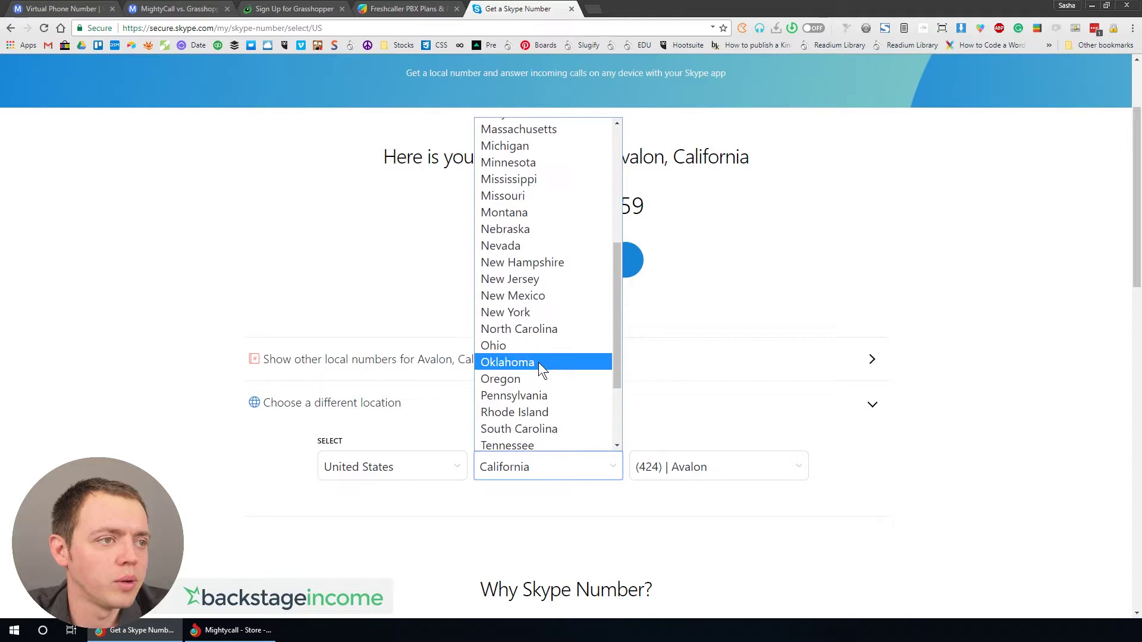
pyautogui.click(539, 312)
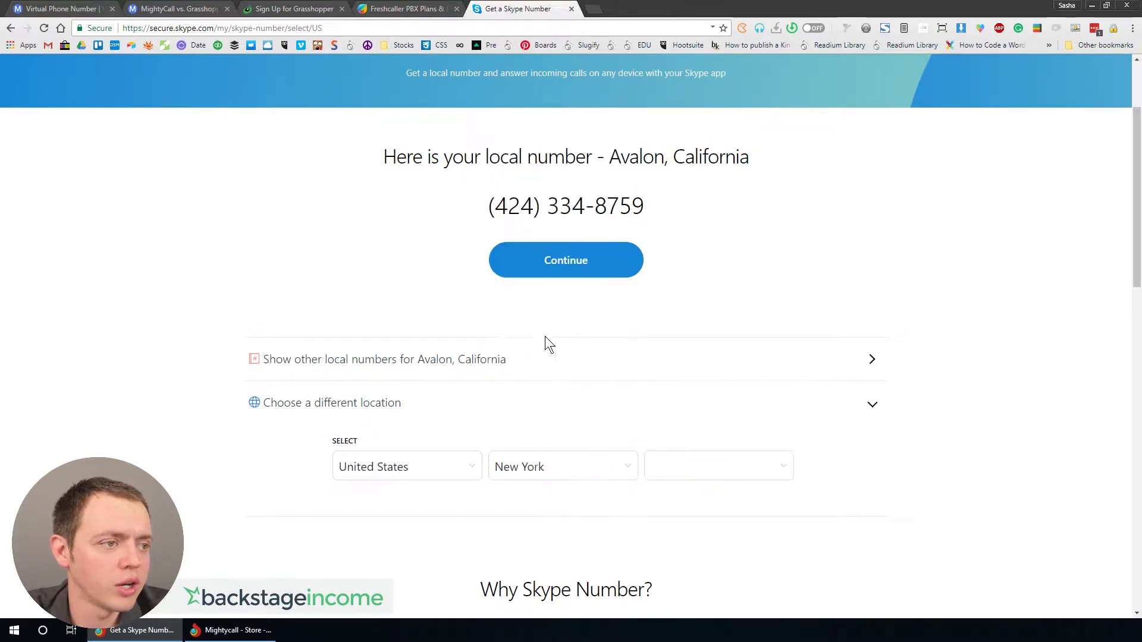
pyautogui.click(697, 470)
pyautogui.scroll(-8, 711, 397)
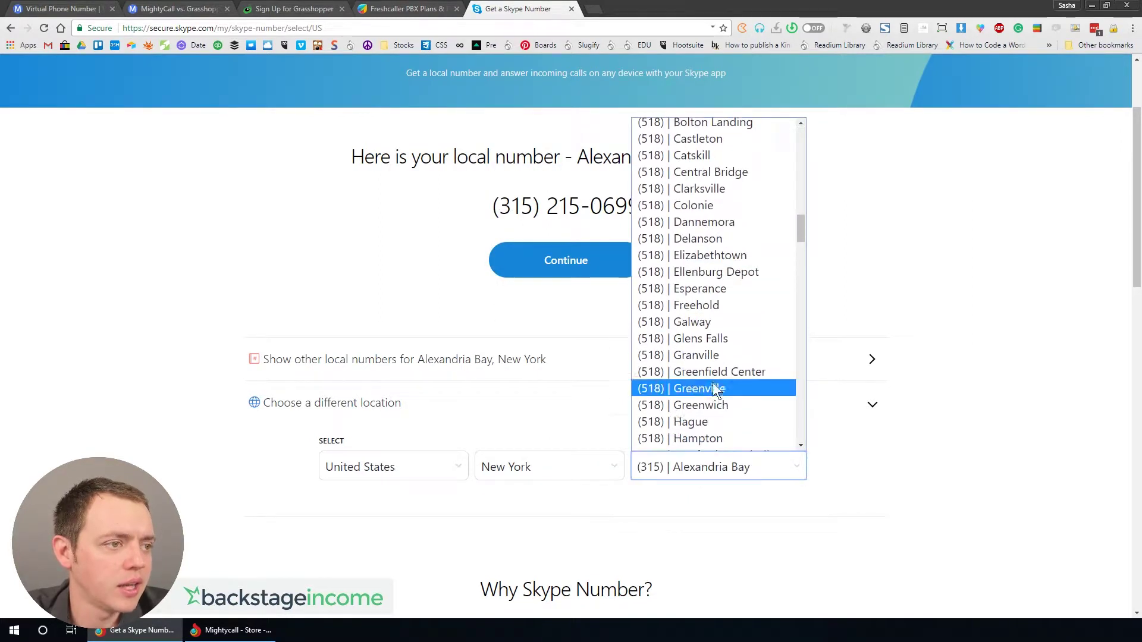
pyautogui.click(722, 322)
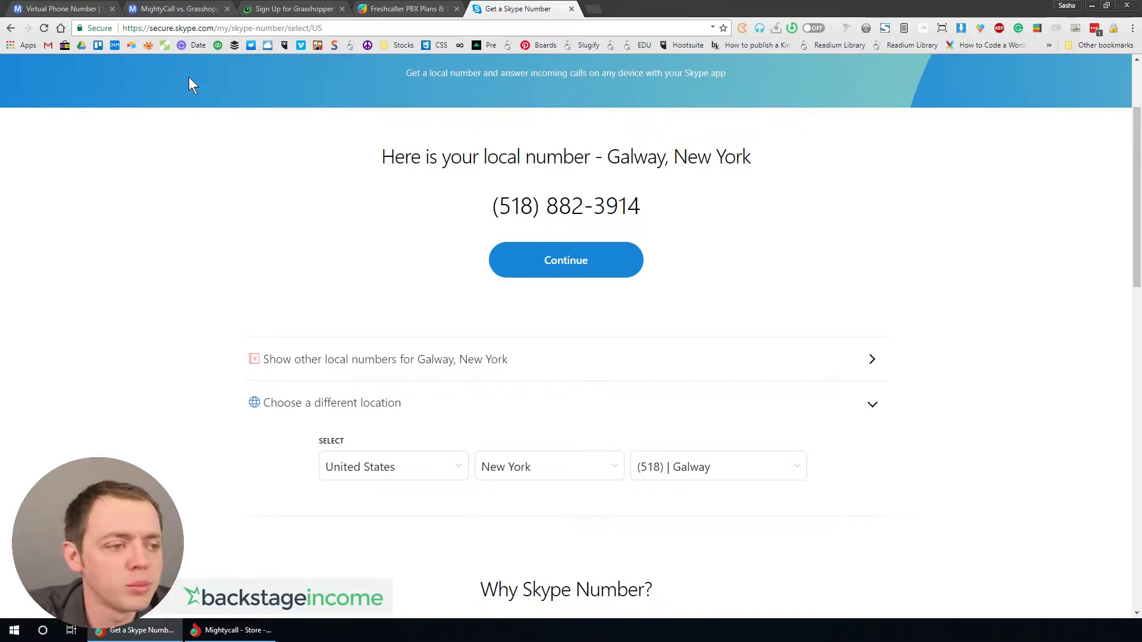
# Step: Return to the MightyCall vs. Grasshopper comparison table
pyautogui.click(176, 9)
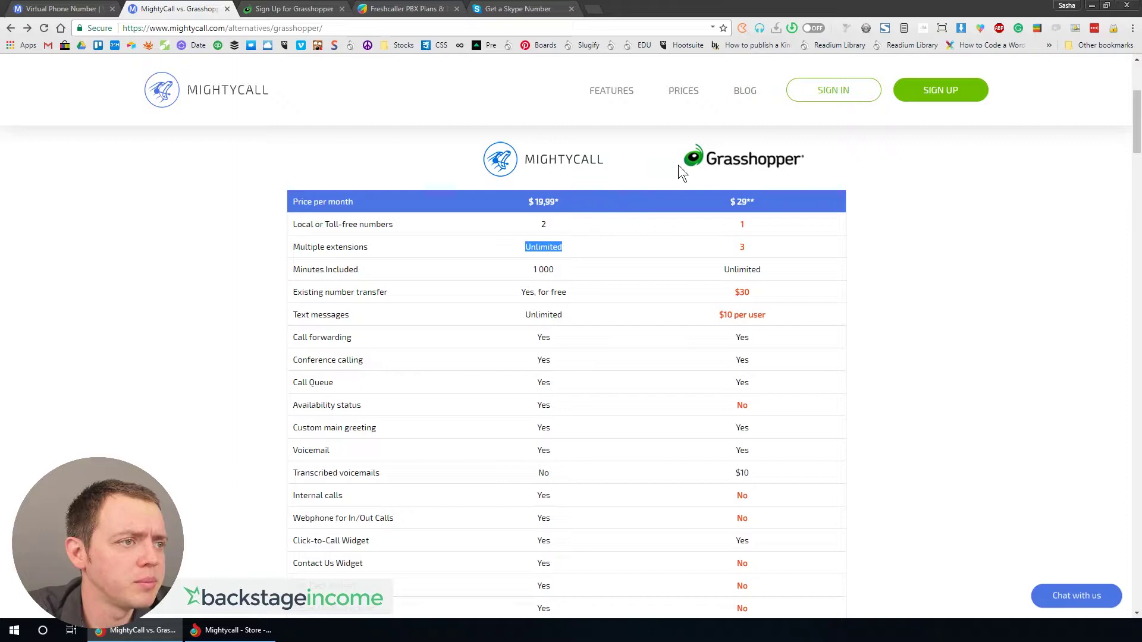
# Step: Show Freshcaller's PBX plans: Sprout $0, Blossom $19 and Garden $40 per agent/month
pyautogui.click(410, 13)
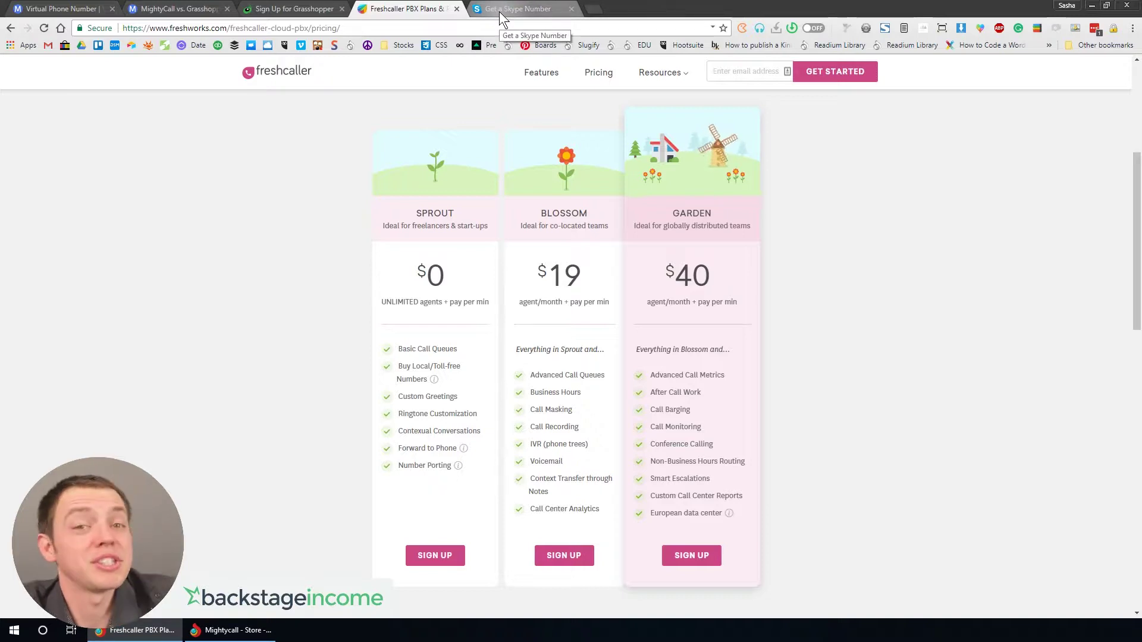
# Step: Check Grasshopper's Small Business plan number count, then go back to the MightyCall comparison
pyautogui.click(296, 9)
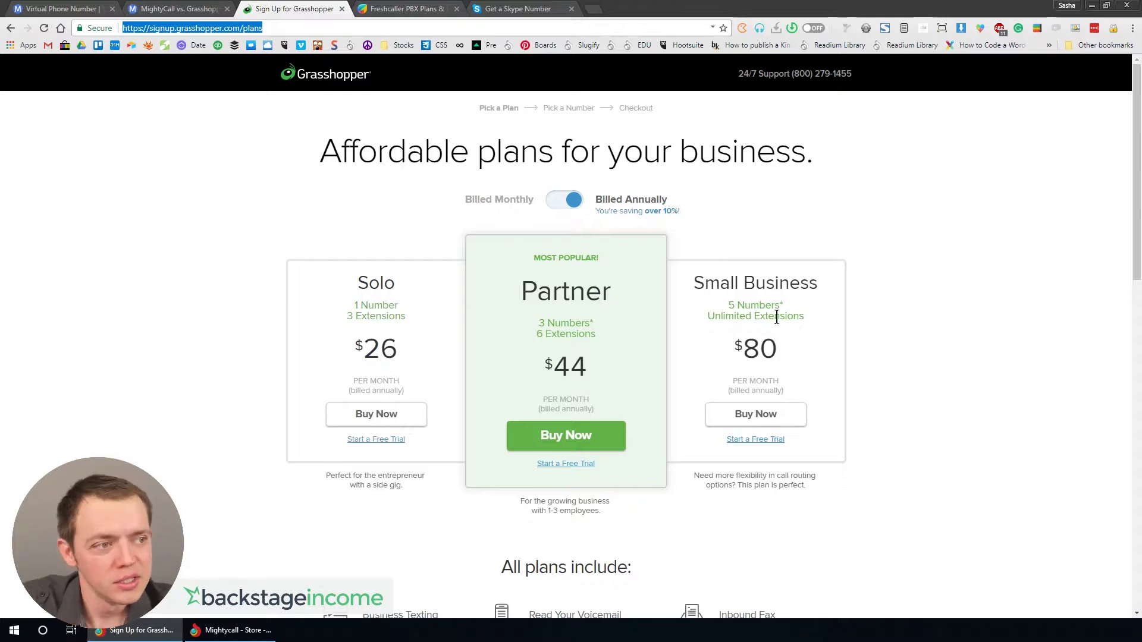
pyautogui.moveTo(797, 308); pyautogui.dragTo(733, 307)
pyautogui.click(733, 306)
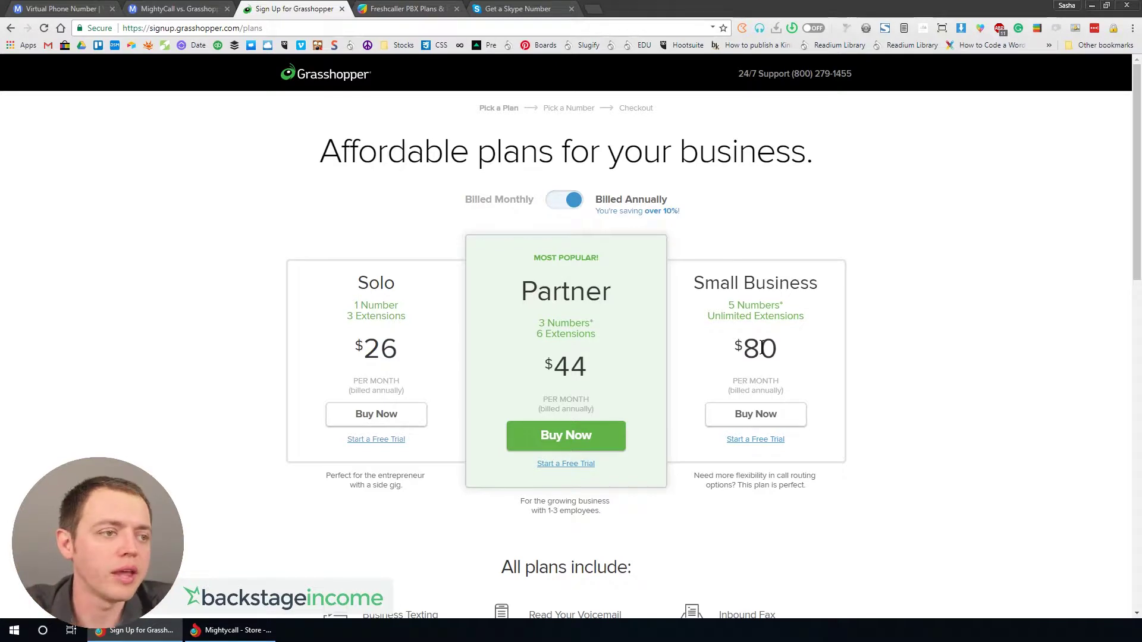
pyautogui.click(186, 9)
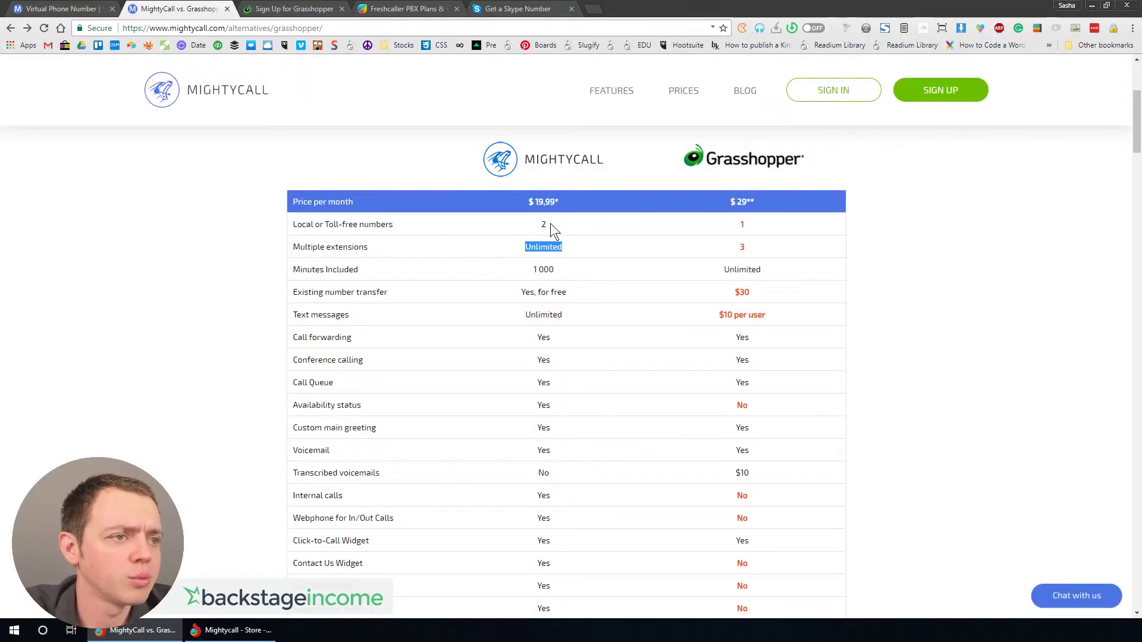
# Step: Compare extensions (Unlimited vs 3) and international calling terms for MightyCall and Grasshopper
pyautogui.click(565, 248)
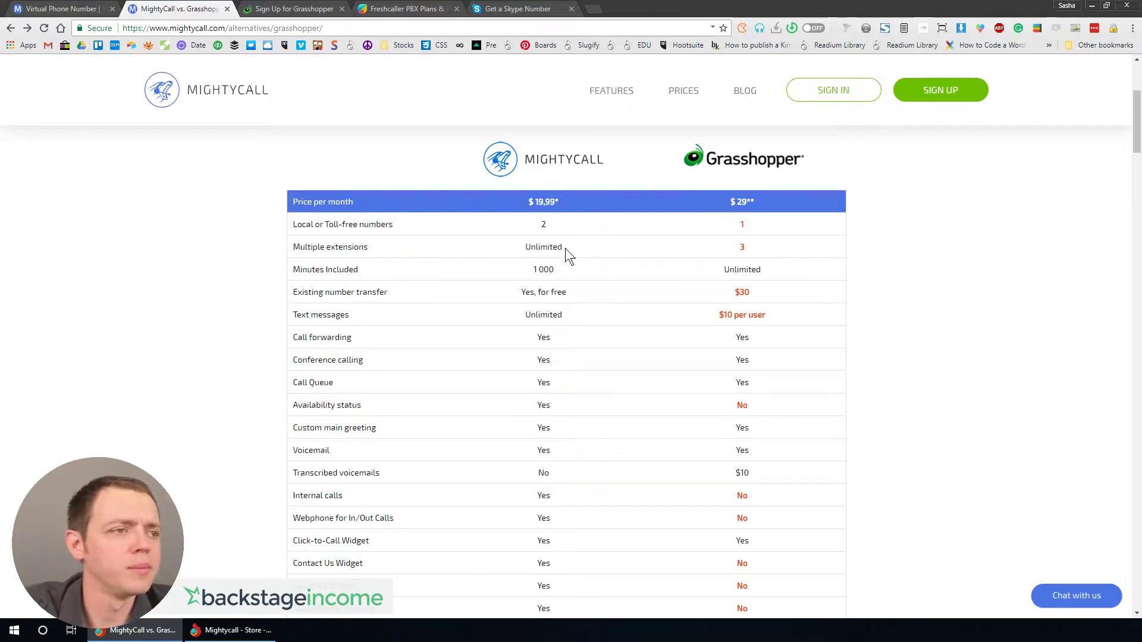
pyautogui.moveTo(569, 248); pyautogui.dragTo(527, 249)
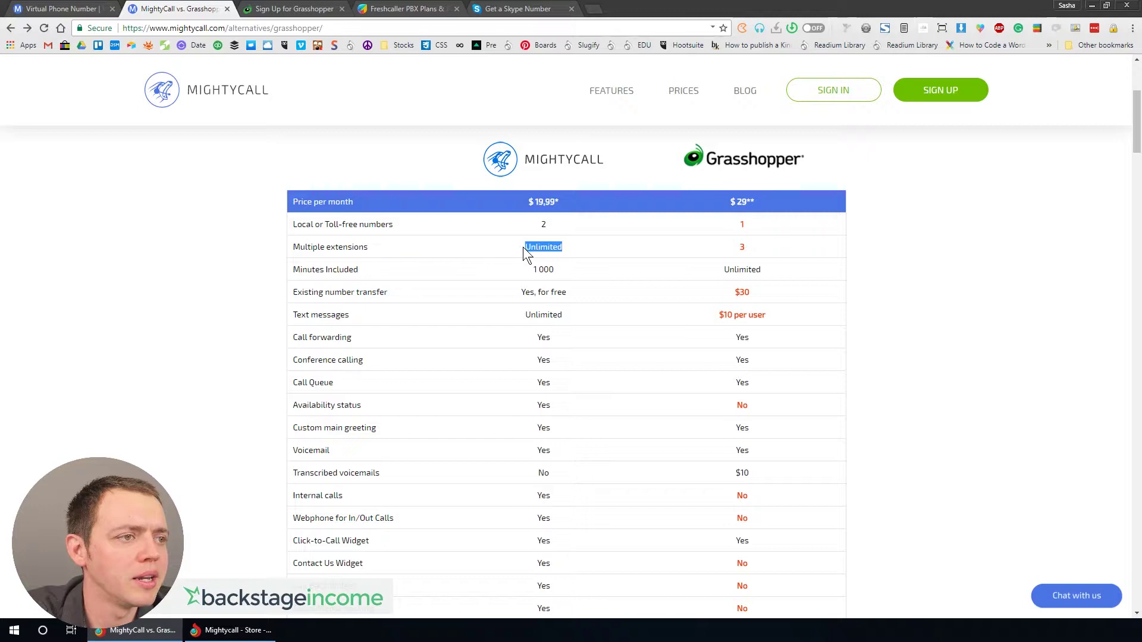
pyautogui.moveTo(775, 248); pyautogui.dragTo(737, 253)
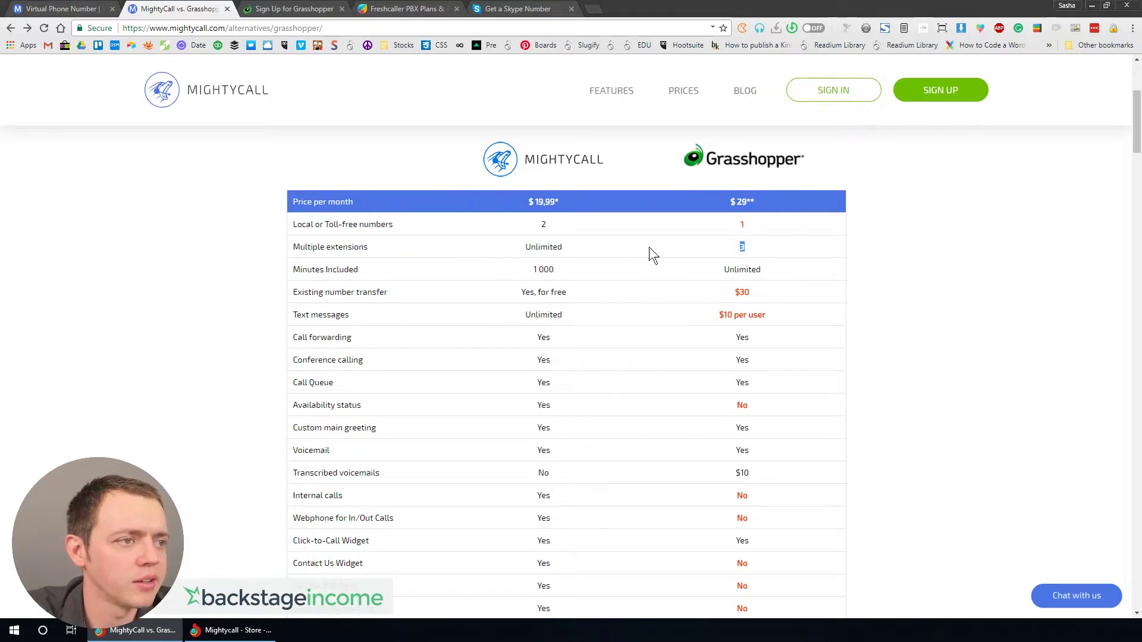
pyautogui.click(613, 242)
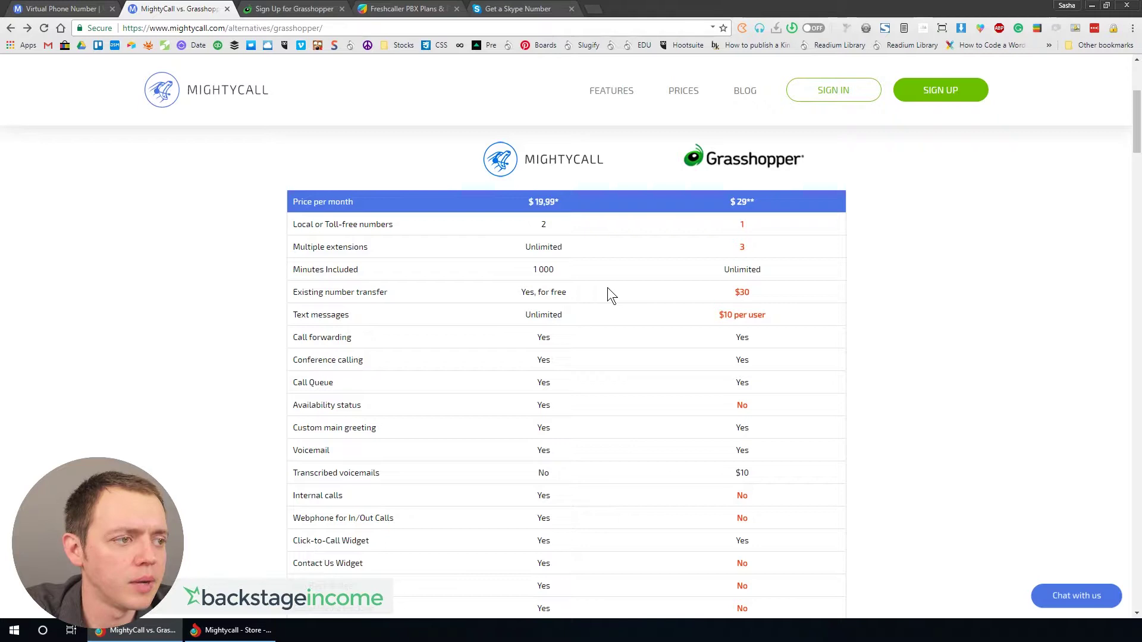
pyautogui.scroll(-4, 608, 295)
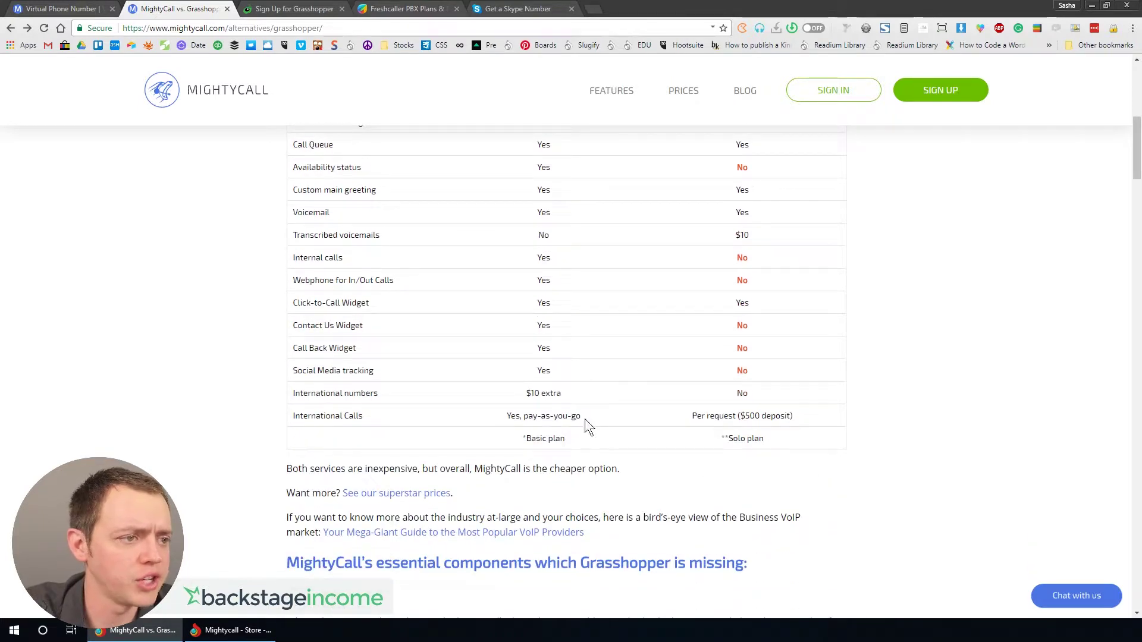
pyautogui.moveTo(582, 419); pyautogui.dragTo(293, 416)
pyautogui.click(304, 420)
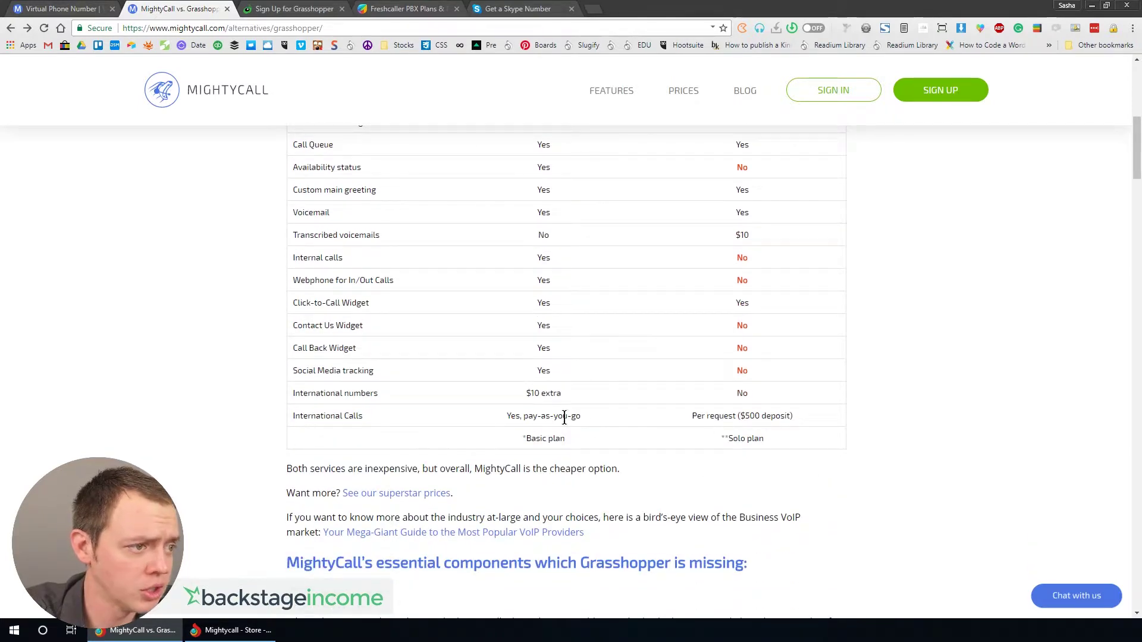
pyautogui.moveTo(689, 416); pyautogui.dragTo(803, 418)
pyautogui.click(803, 418)
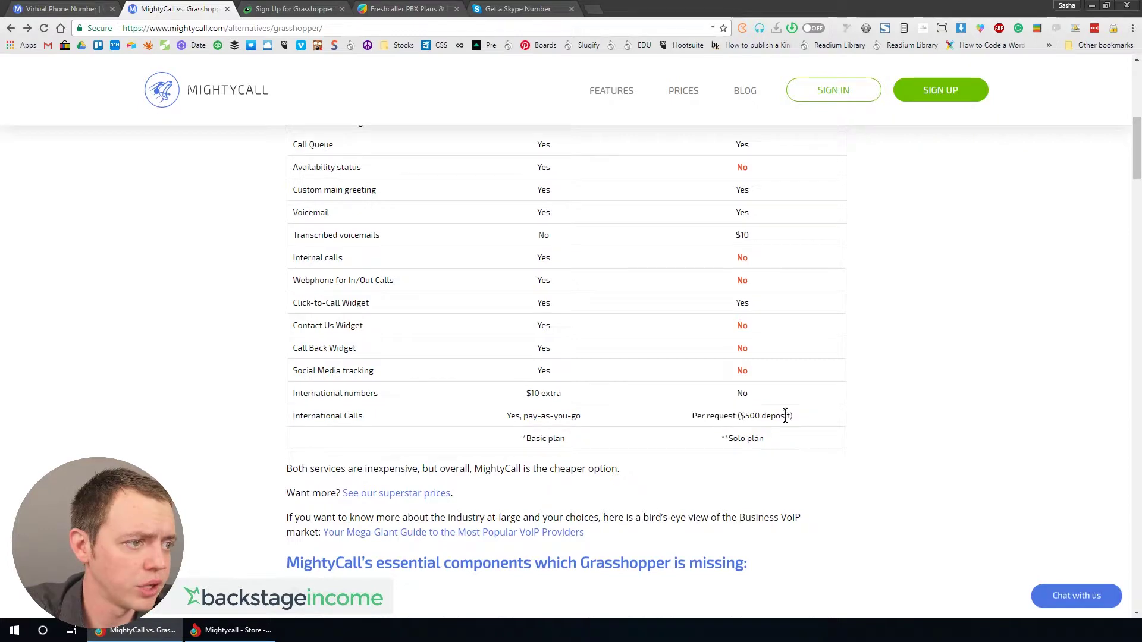
pyautogui.moveTo(583, 416); pyautogui.dragTo(487, 415)
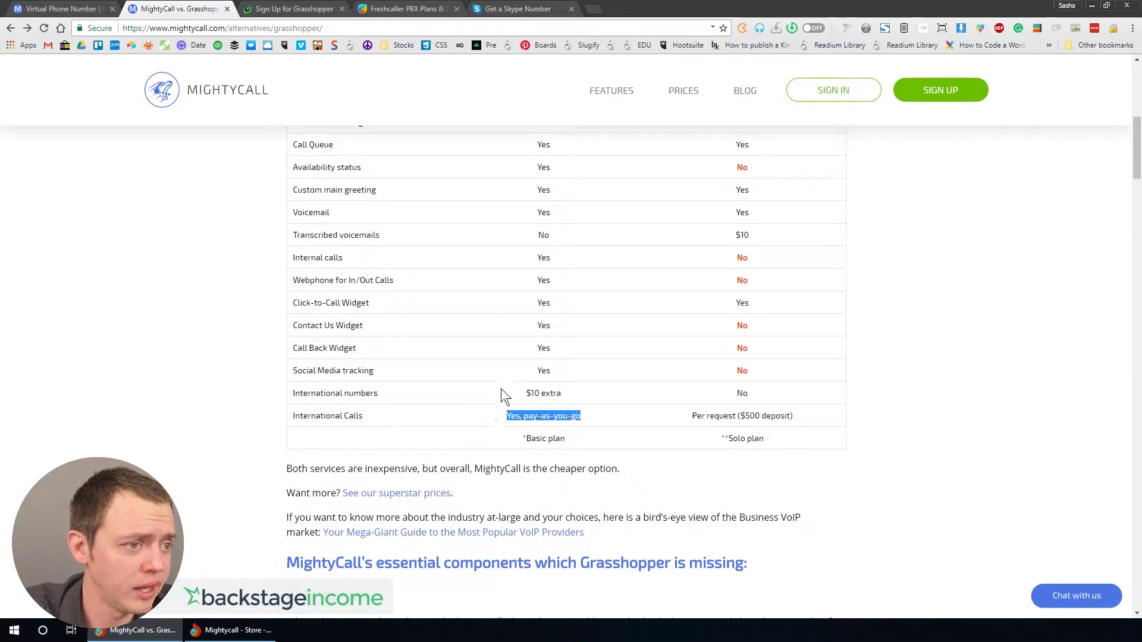
pyautogui.click(588, 392)
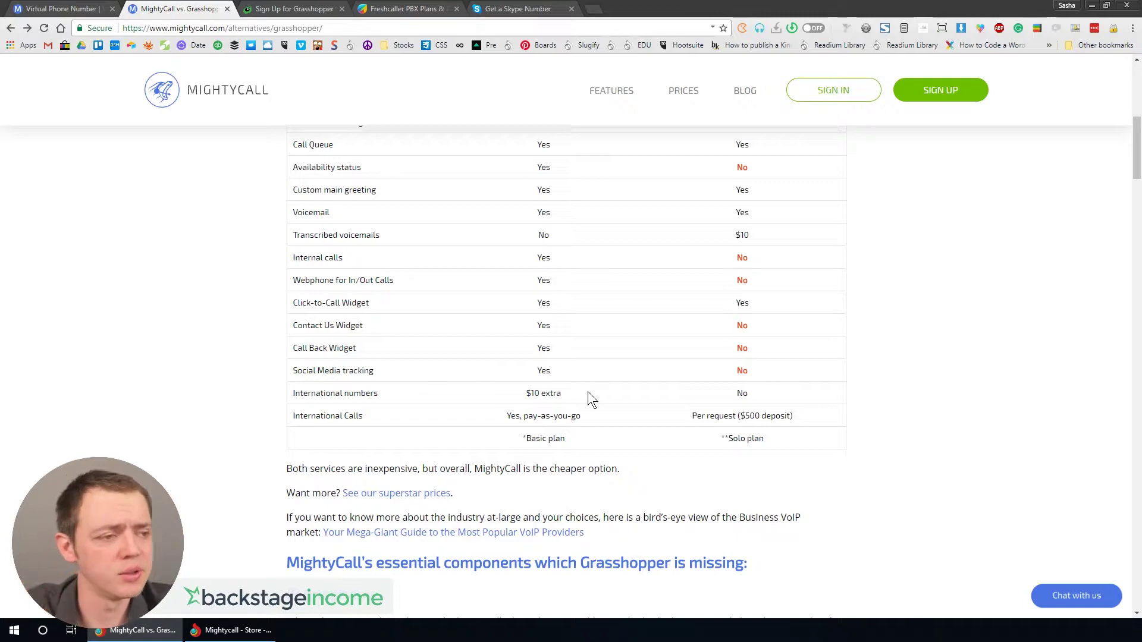
# Step: Sign up for MightyCall and bring up the store with the chosen toll-free number
pyautogui.scroll(7, 576, 384)
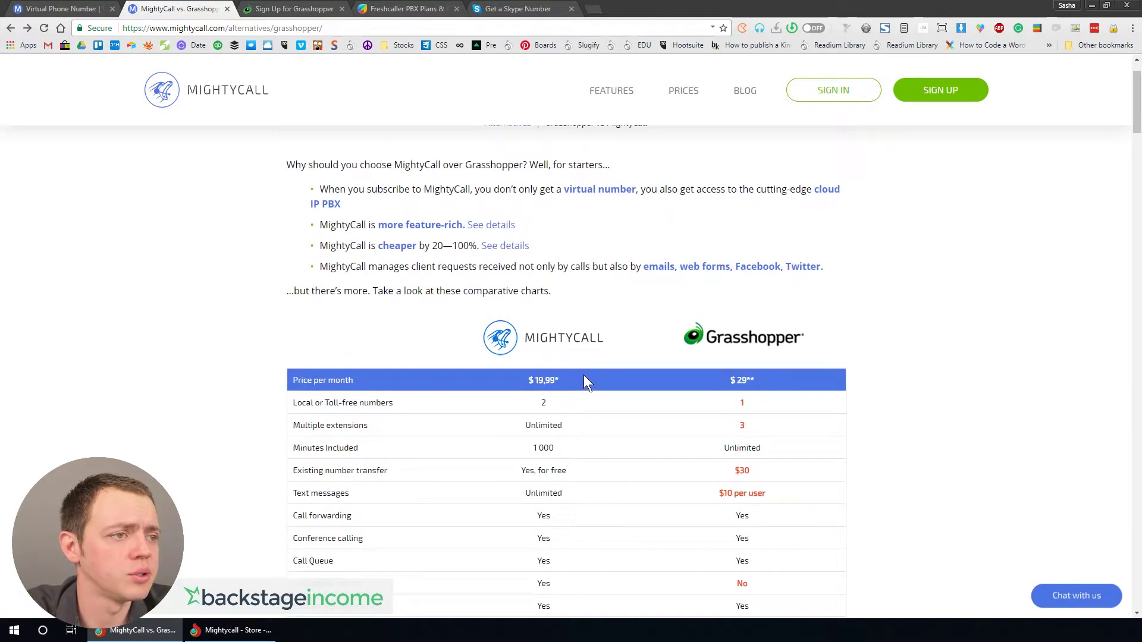
pyautogui.scroll(-4, 584, 375)
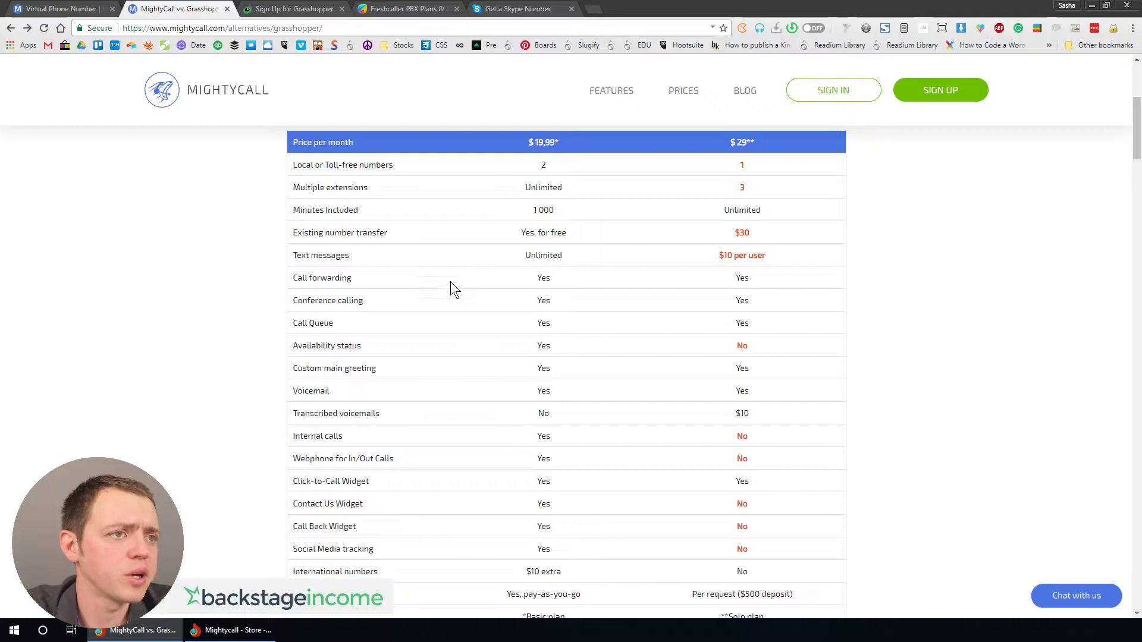
pyautogui.scroll(-5, 516, 333)
pyautogui.scroll(8, 506, 331)
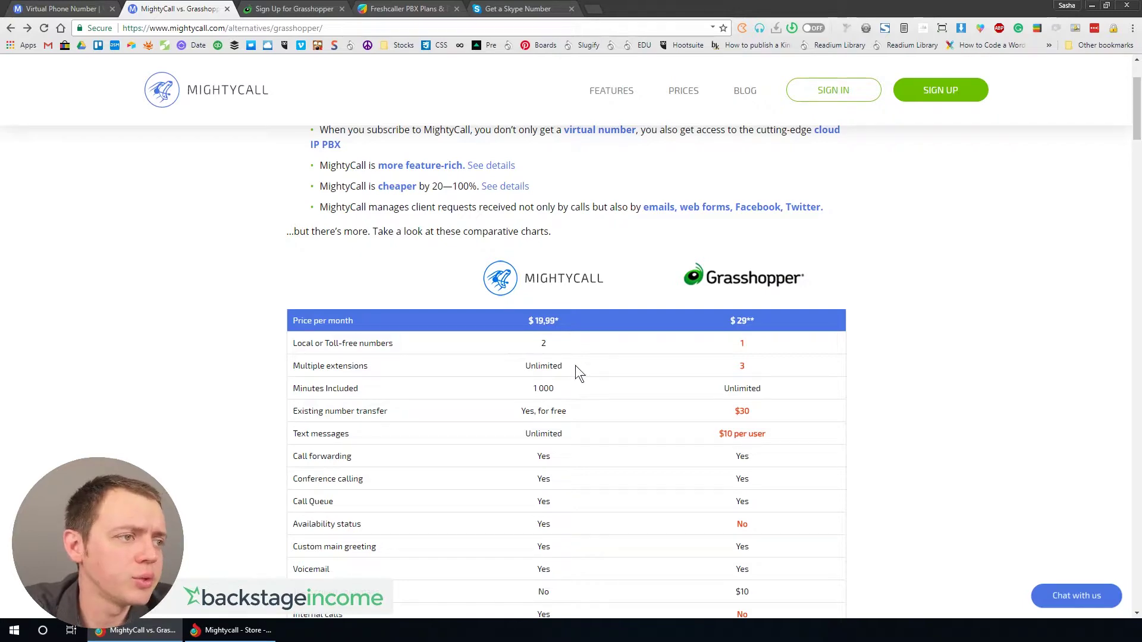
pyautogui.scroll(-6, 573, 363)
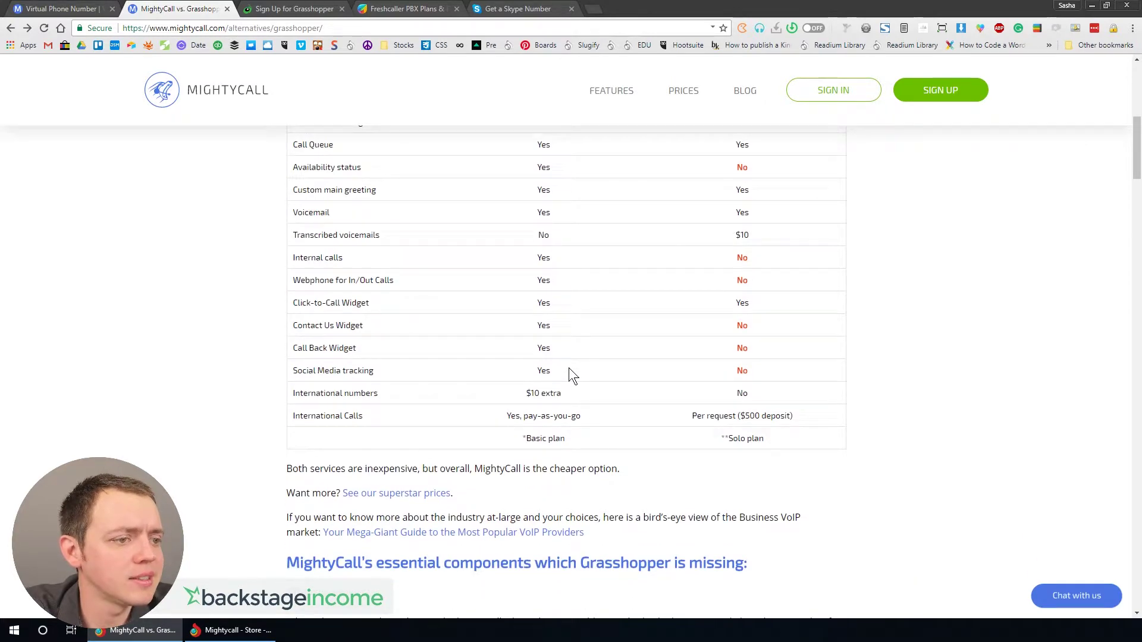
pyautogui.scroll(5, 568, 368)
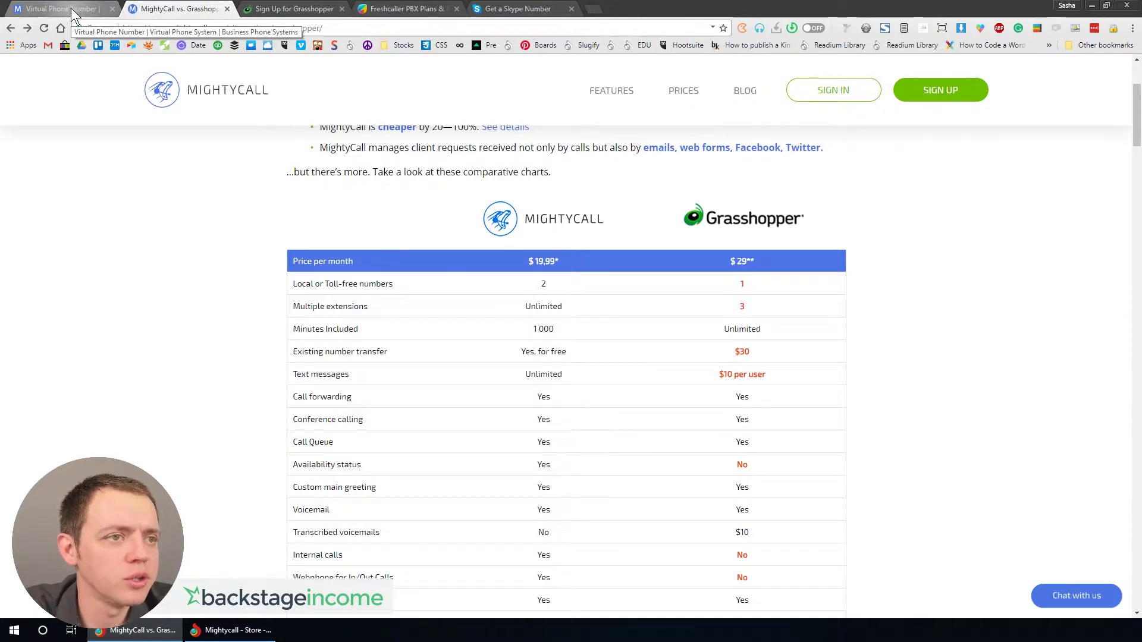
pyautogui.click(972, 90)
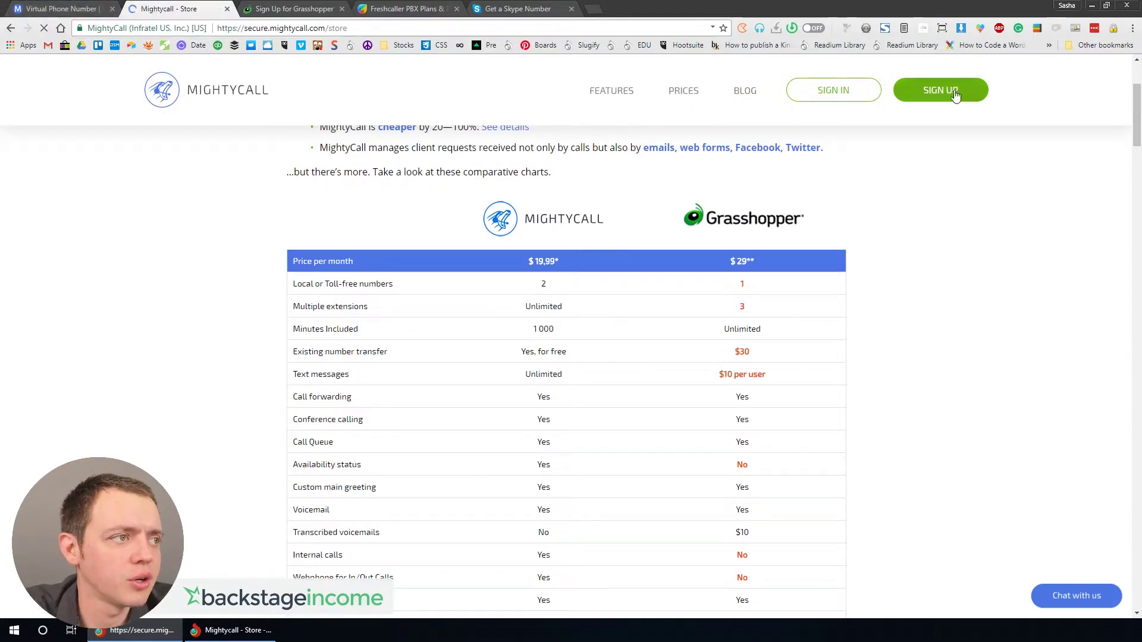
pyautogui.click(271, 630)
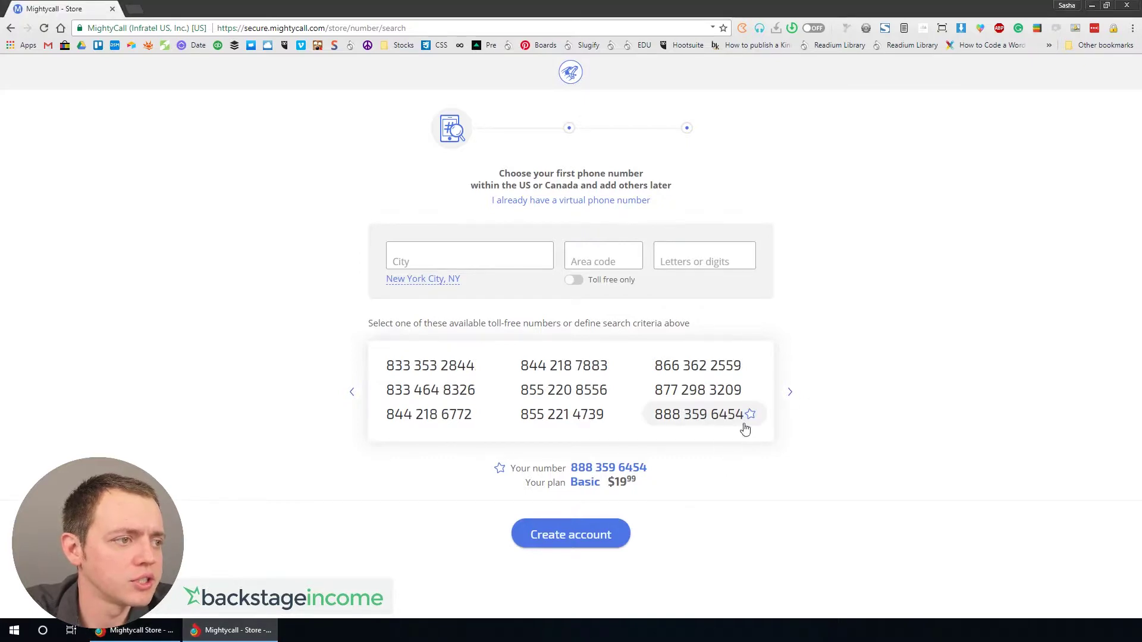
# Step: Create an account for the chosen number and paste in the 50mightycallpromo code
pyautogui.click(589, 540)
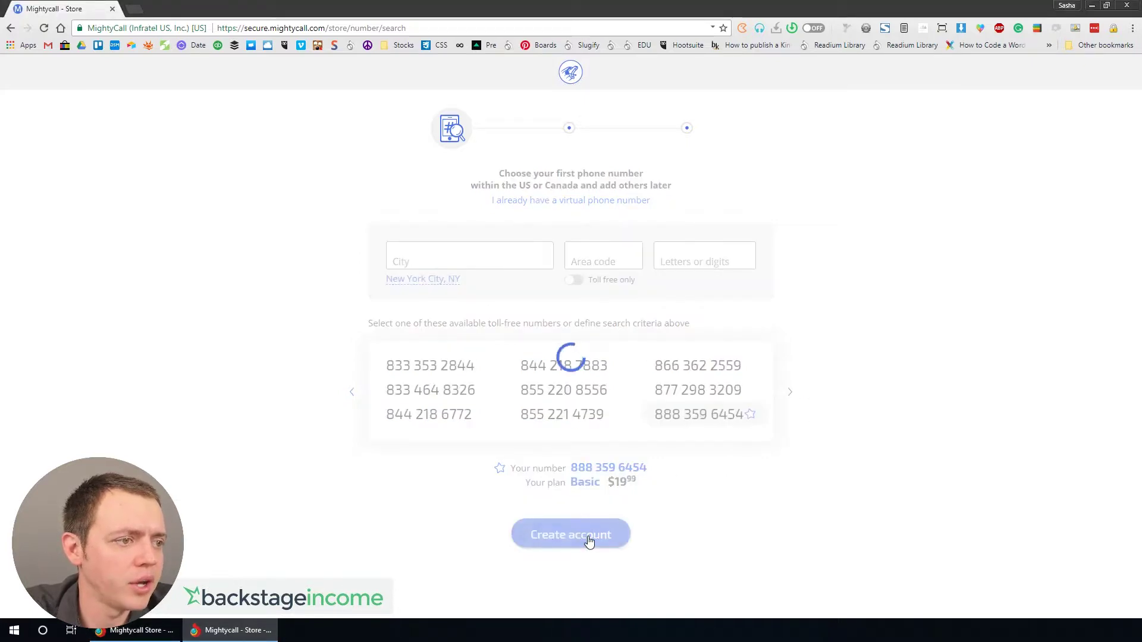
pyautogui.click(614, 417)
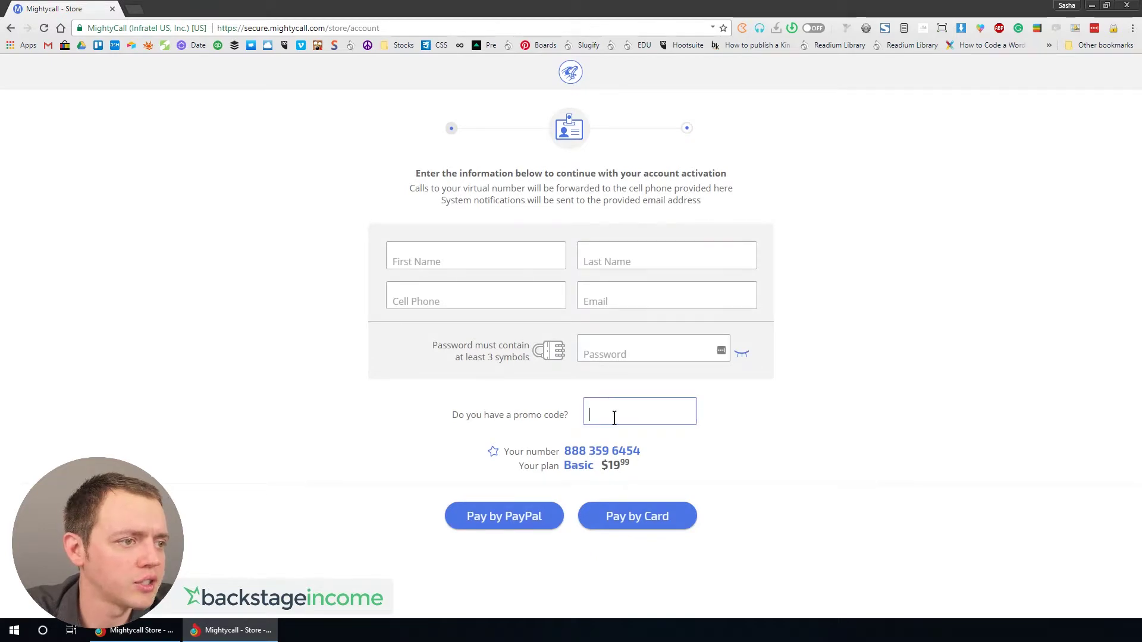
pyautogui.write('50mightycallpromo')
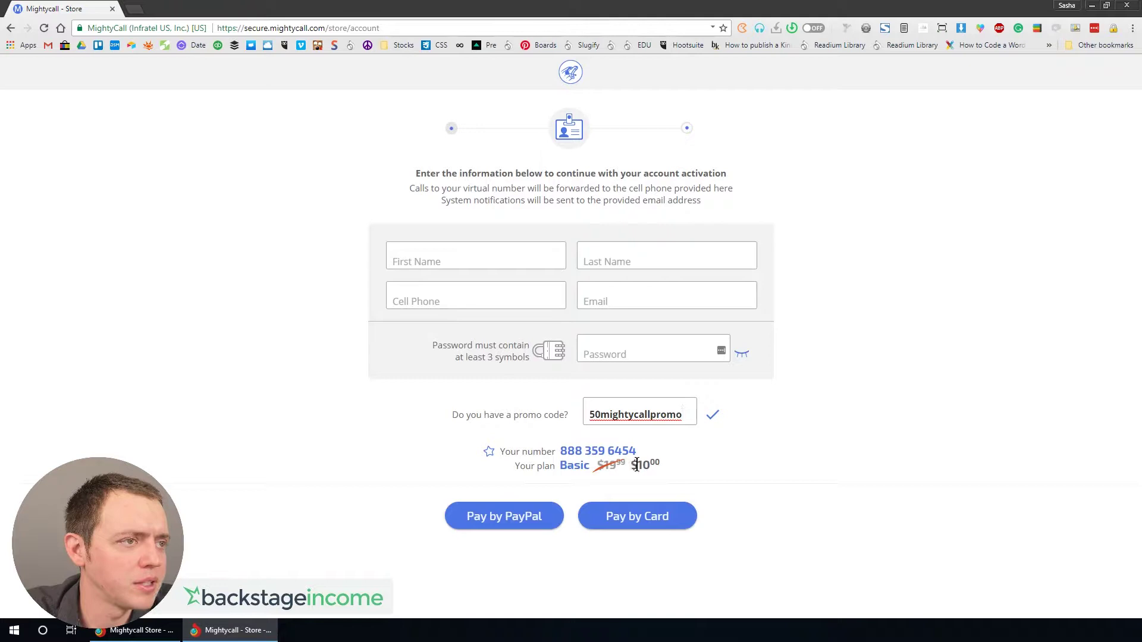
# Step: Begin entering a cell phone number, then clear the Cell Phone field
pyautogui.click(479, 299)
pyautogui.write('132')
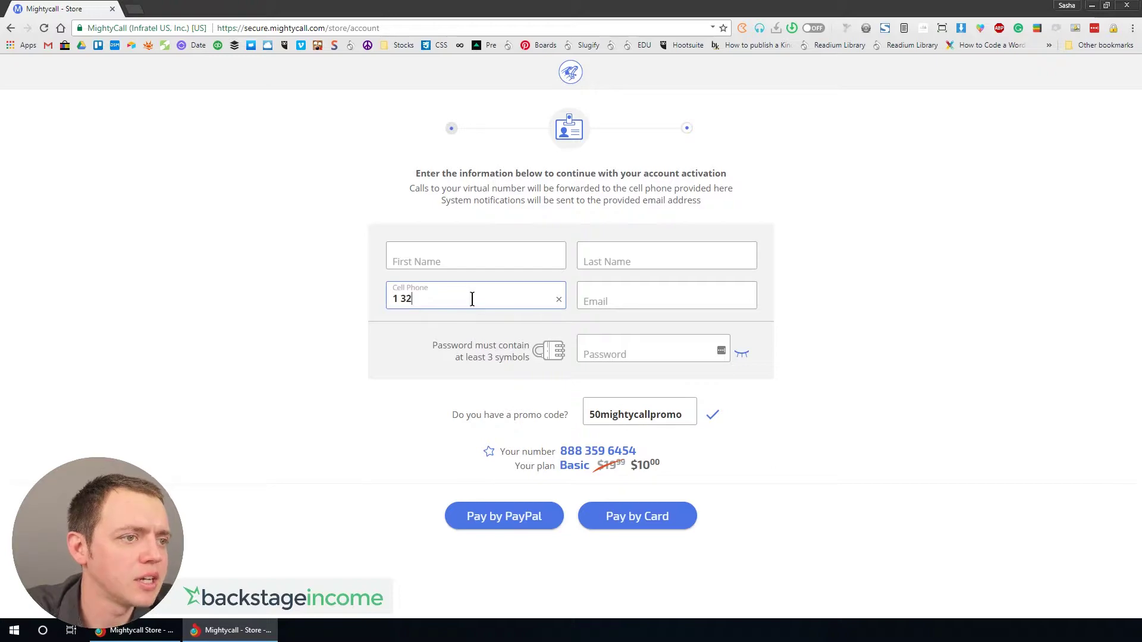
pyautogui.hotkey('ctrl', 'a')
pyautogui.press('BackSpace')
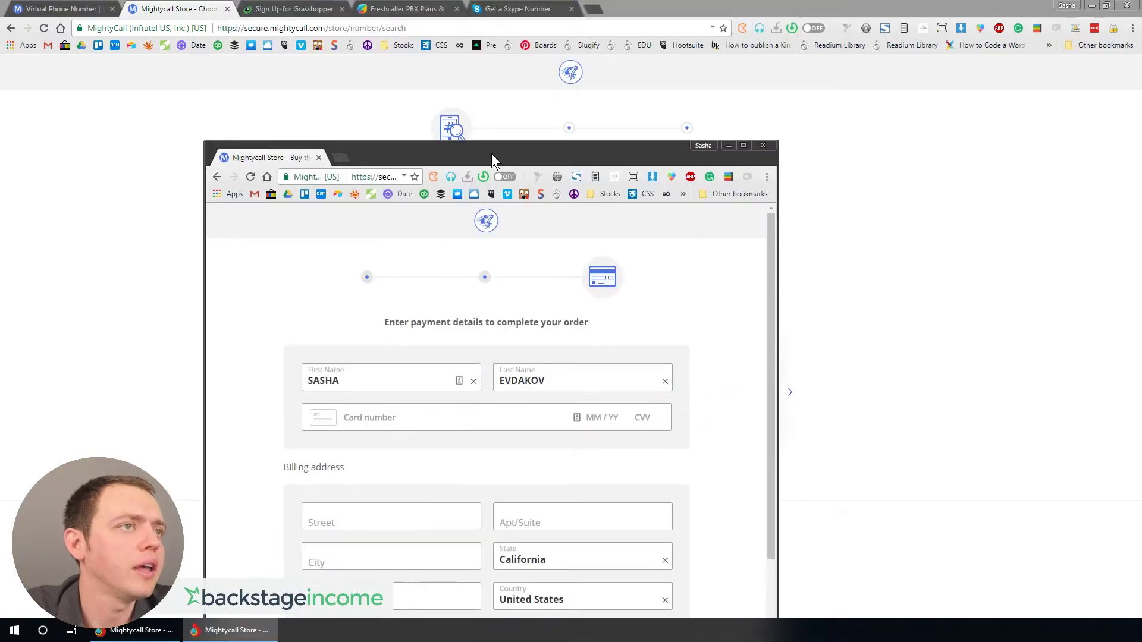
# Step: Maximize the payment page, revisit the number choice, and begin entering the card number
pyautogui.doubleClick(491, 154)
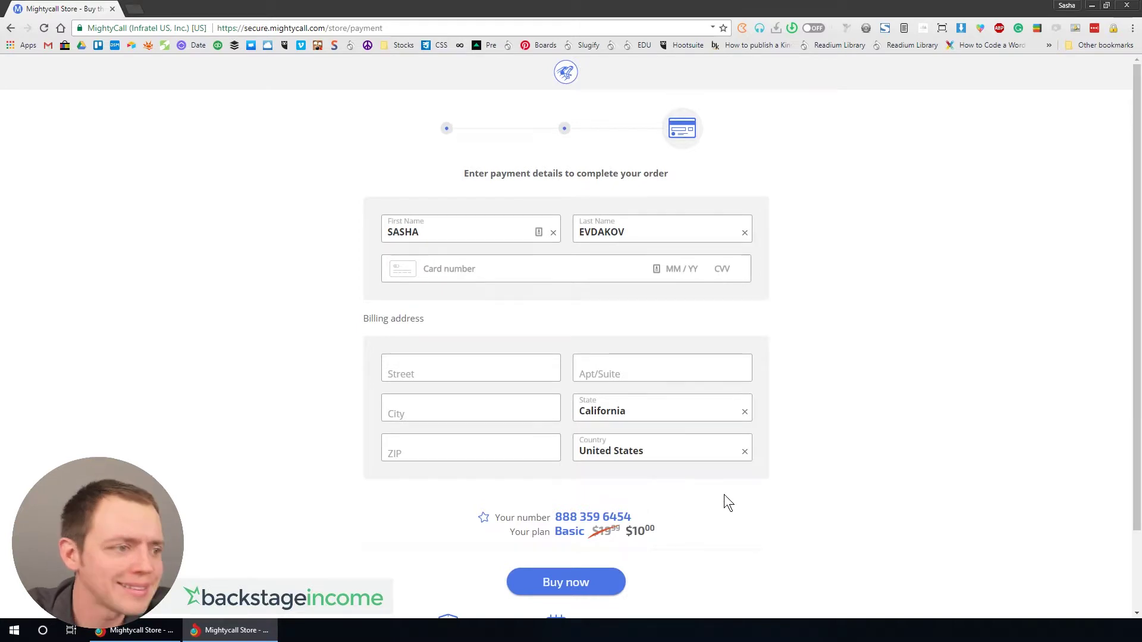
pyautogui.scroll(-2, 723, 494)
pyautogui.click(632, 423)
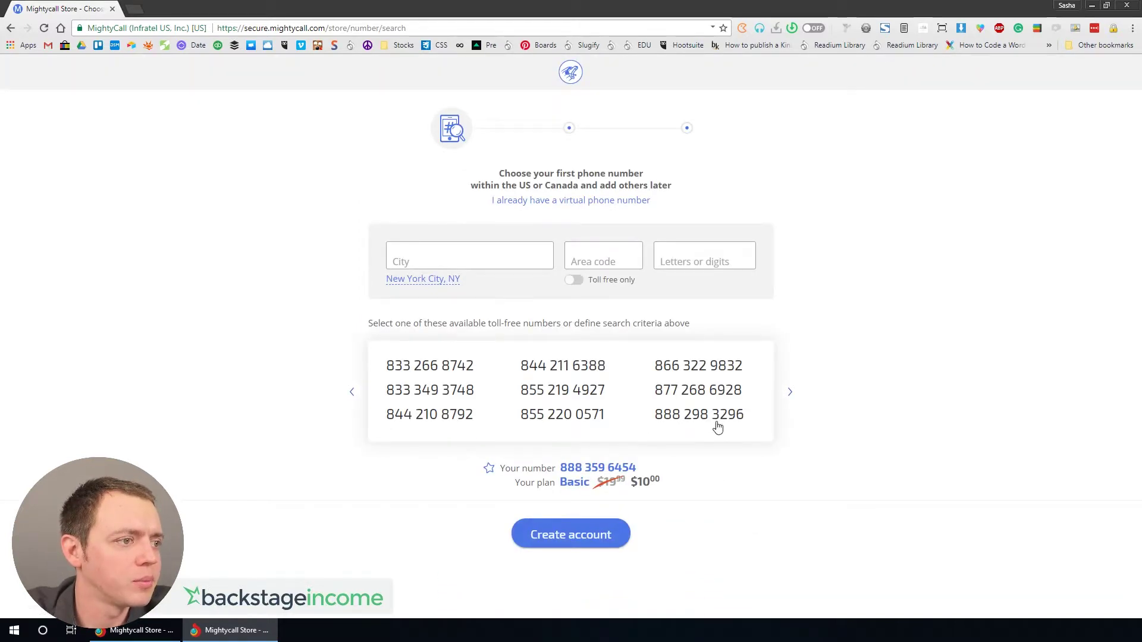
pyautogui.click(11, 29)
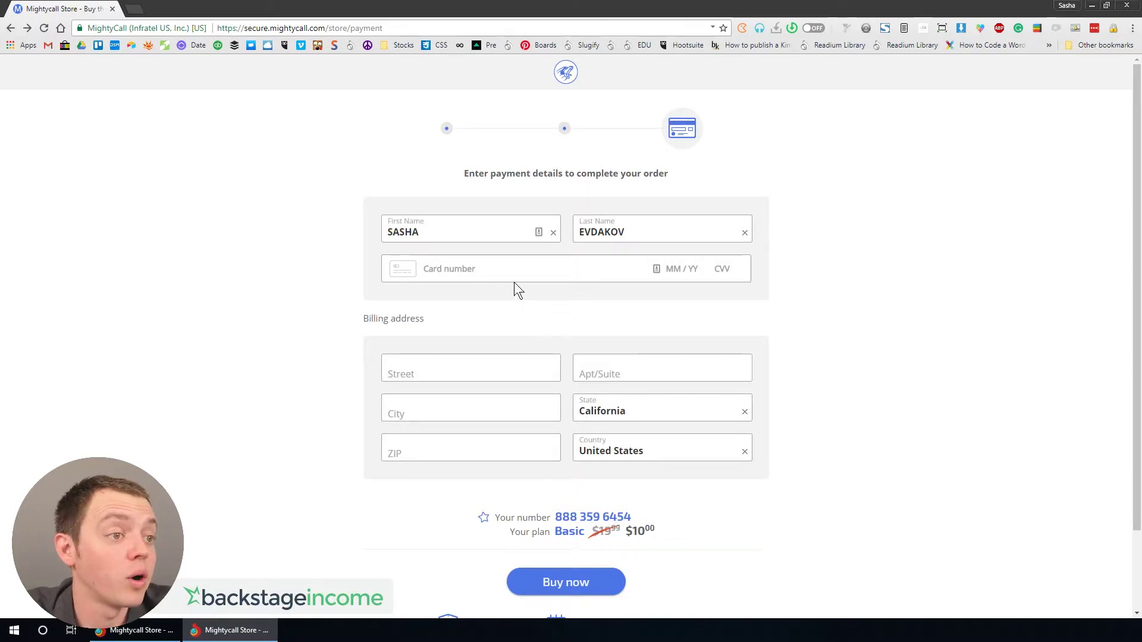
pyautogui.click(507, 268)
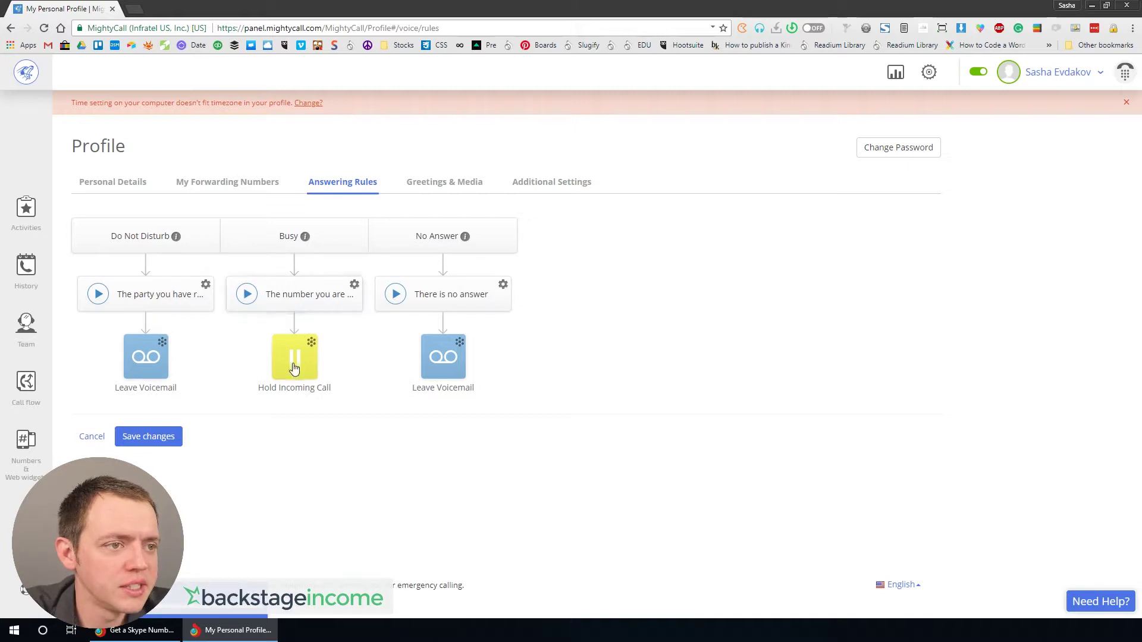
# Step: Save the answering rules and look at the Busy greeting options without changing them
pyautogui.click(158, 438)
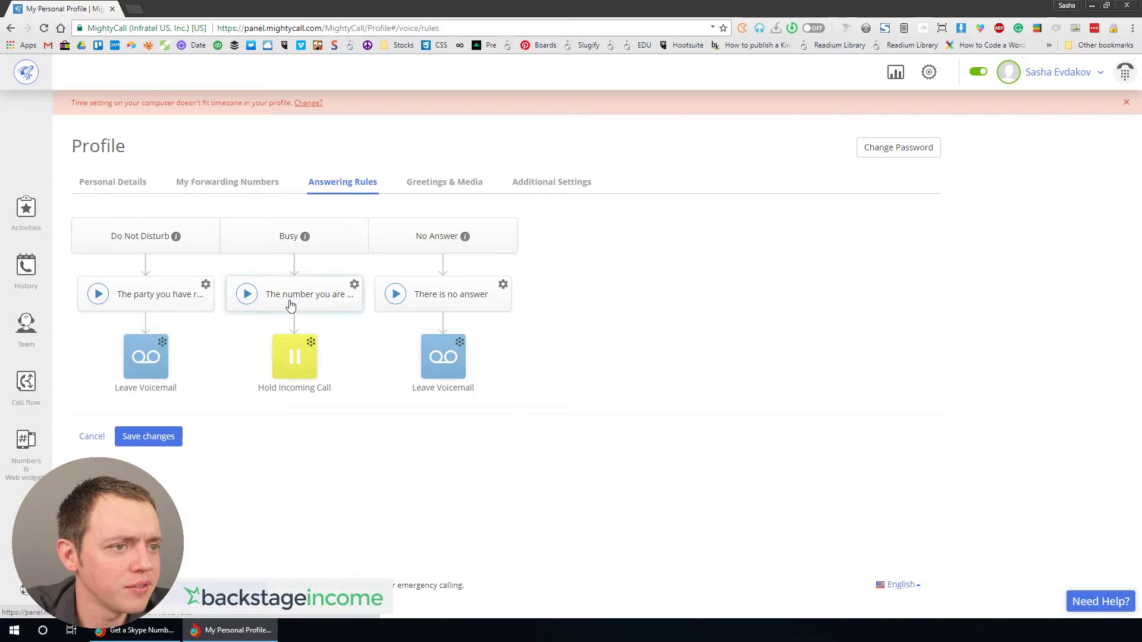
pyautogui.click(354, 284)
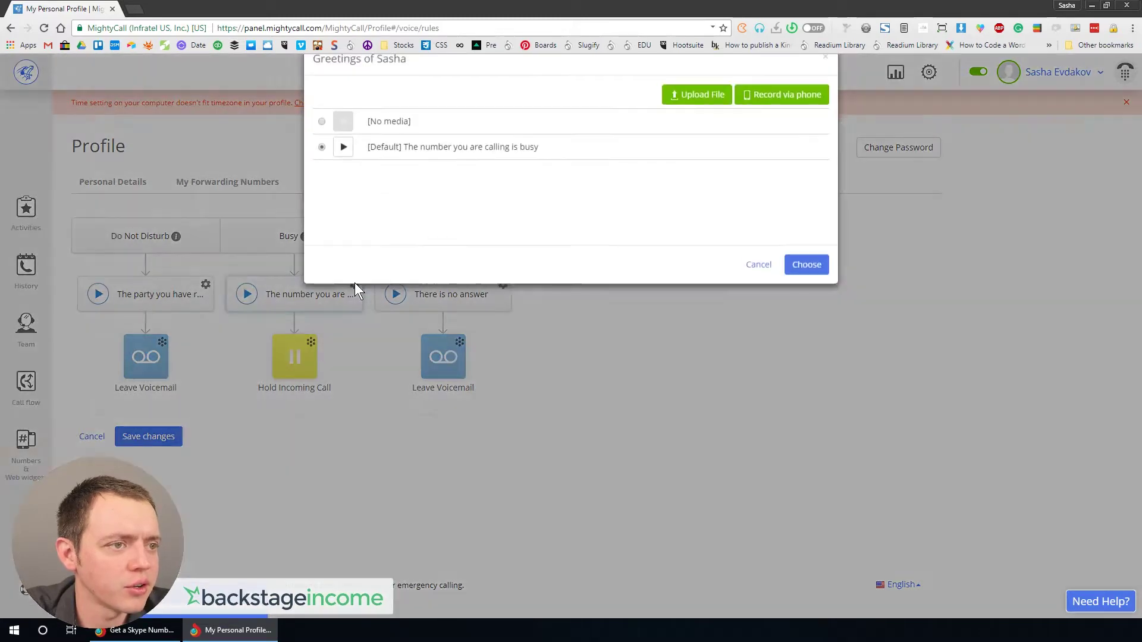
pyautogui.click(758, 295)
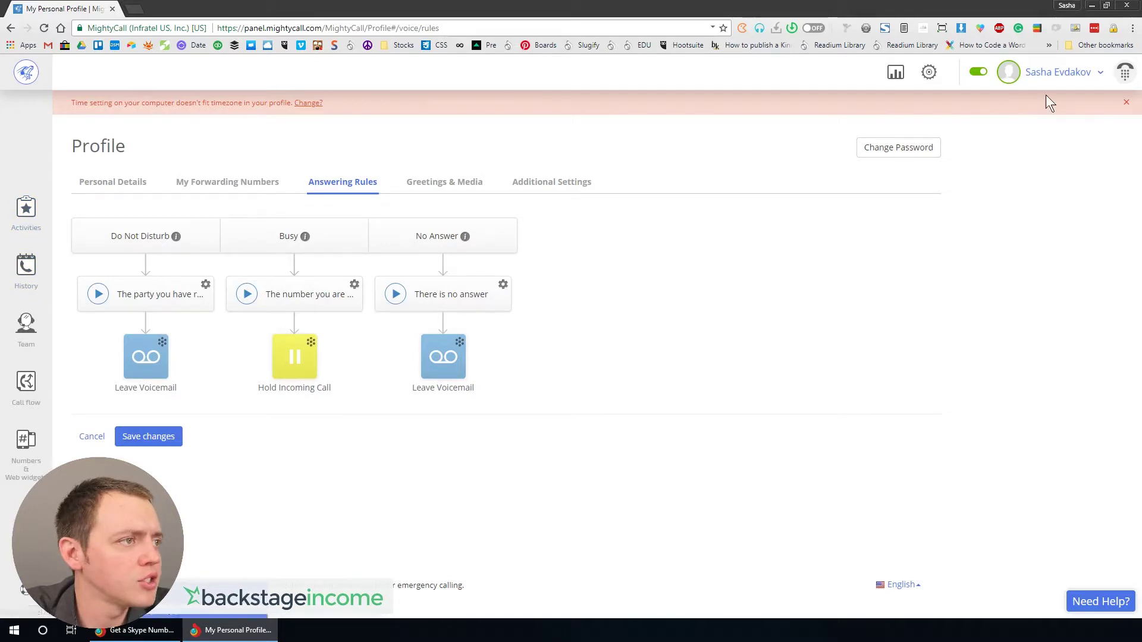
# Step: Try the webphone in its own window, close it, and go to Activities
pyautogui.click(1124, 73)
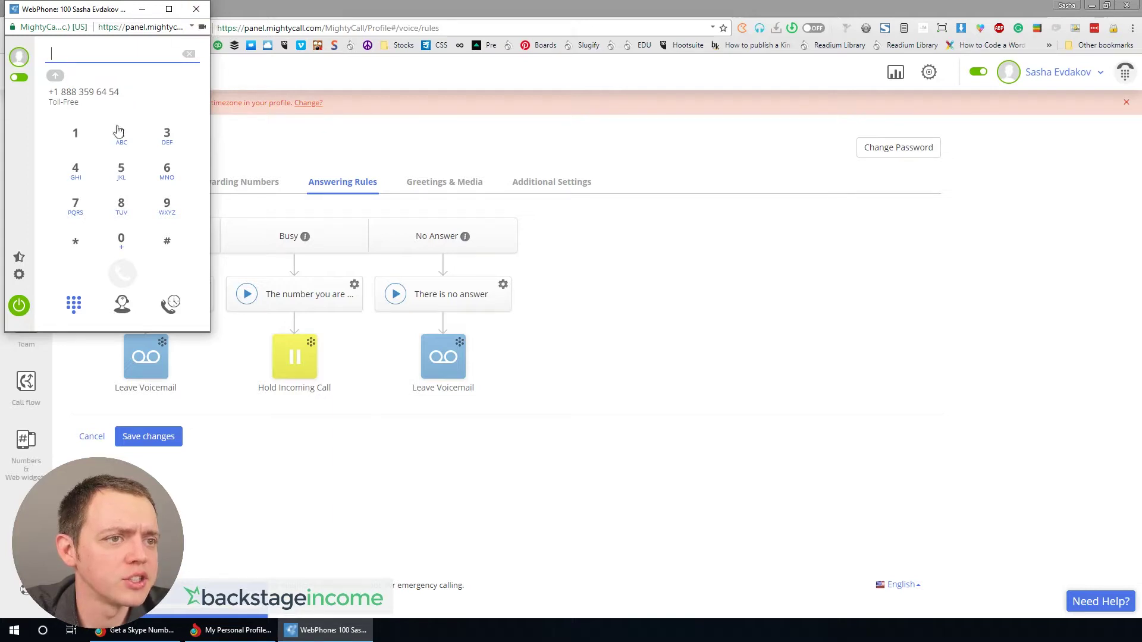
pyautogui.click(196, 9)
pyautogui.click(26, 219)
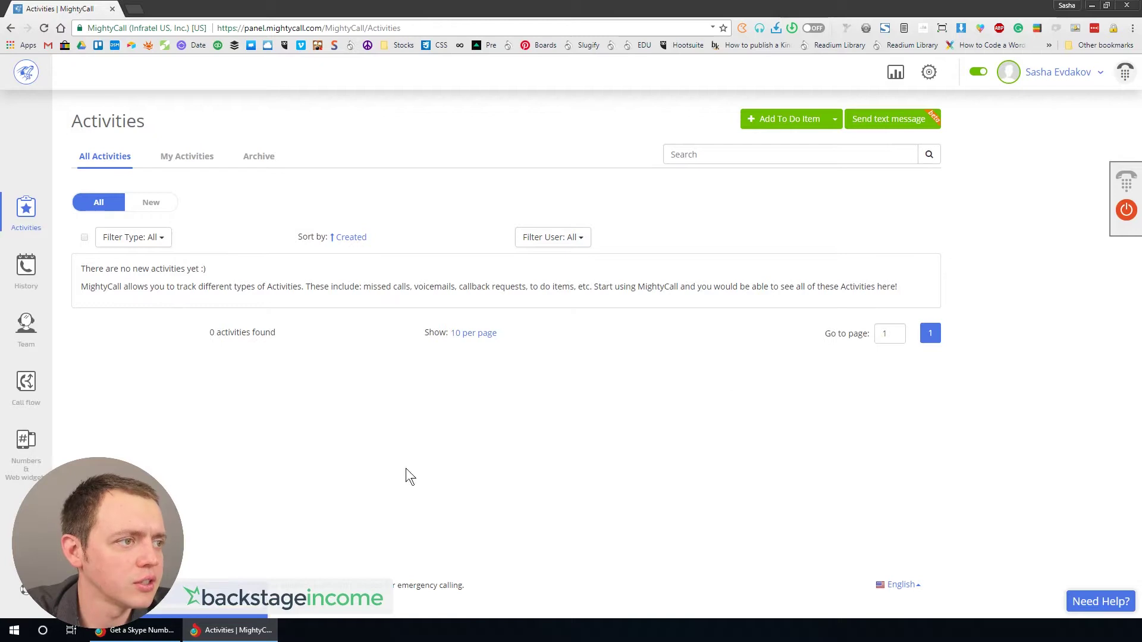
# Step: Browse History and Team, view the Add User invite form, then open Call flow
pyautogui.click(24, 271)
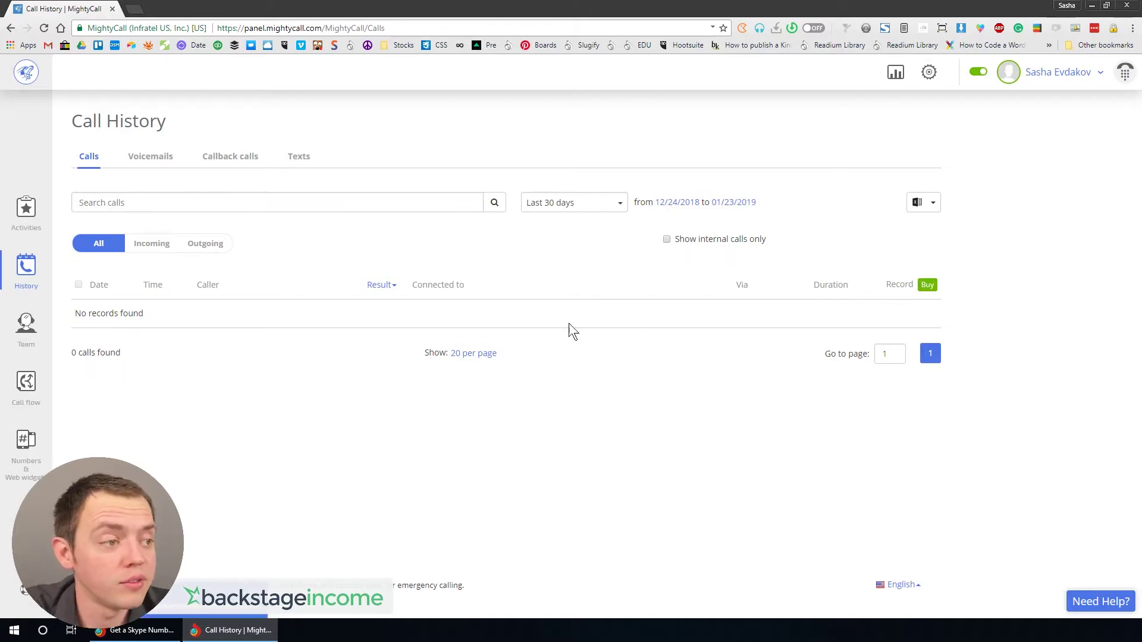
pyautogui.click(23, 325)
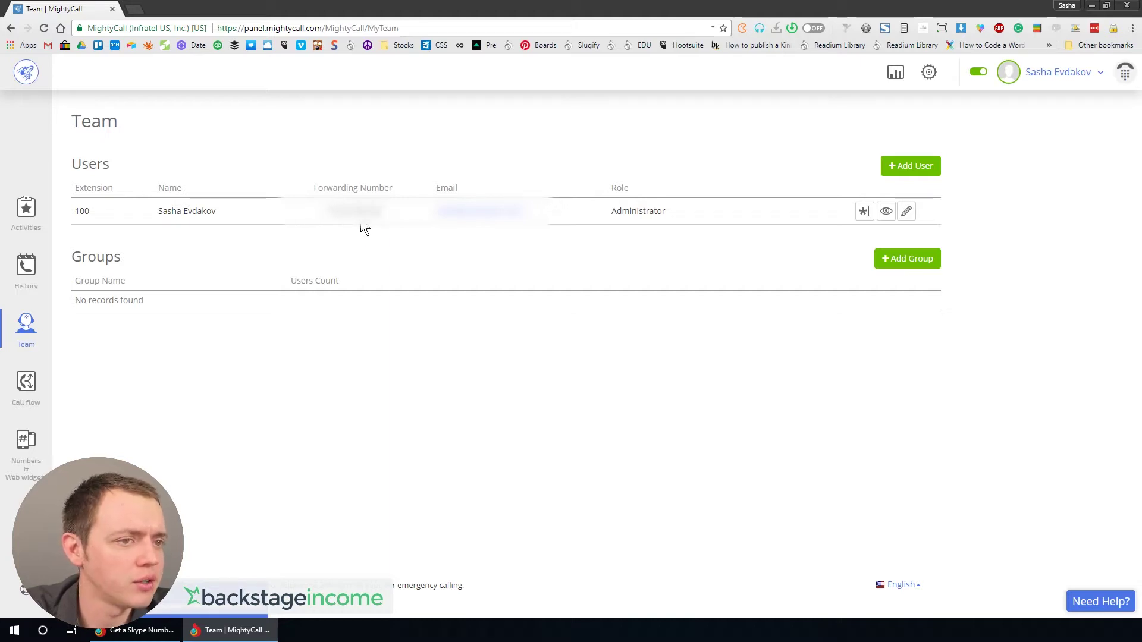
pyautogui.click(891, 171)
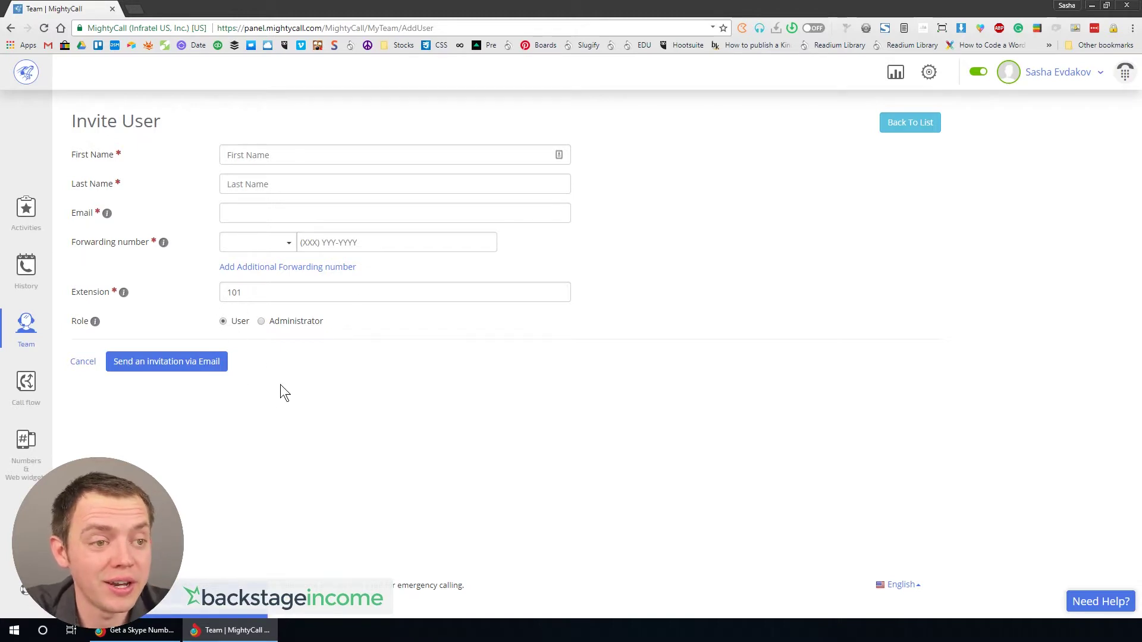
pyautogui.click(27, 387)
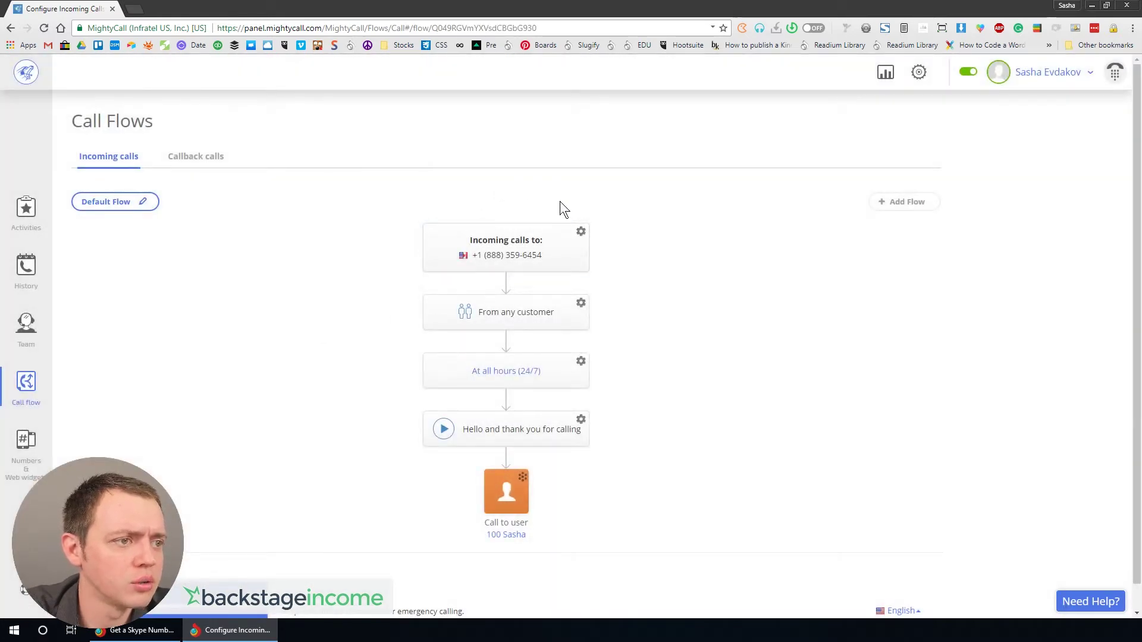
# Step: Keep the flow on the toll-free number and its hours at Available 24 hours
pyautogui.click(513, 260)
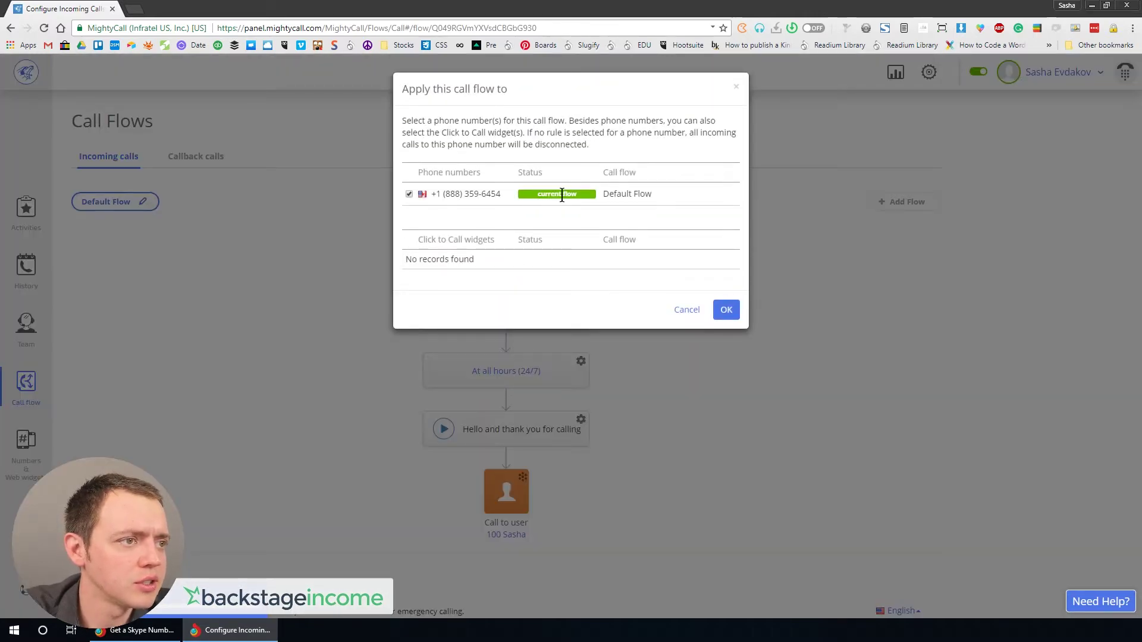
pyautogui.click(726, 310)
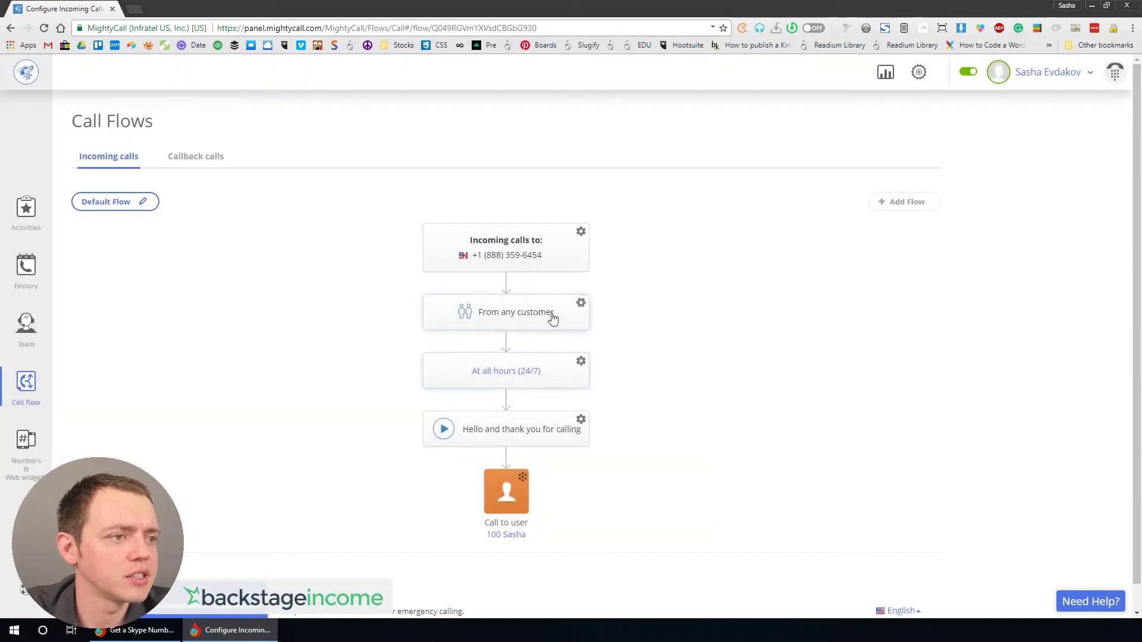
pyautogui.click(528, 377)
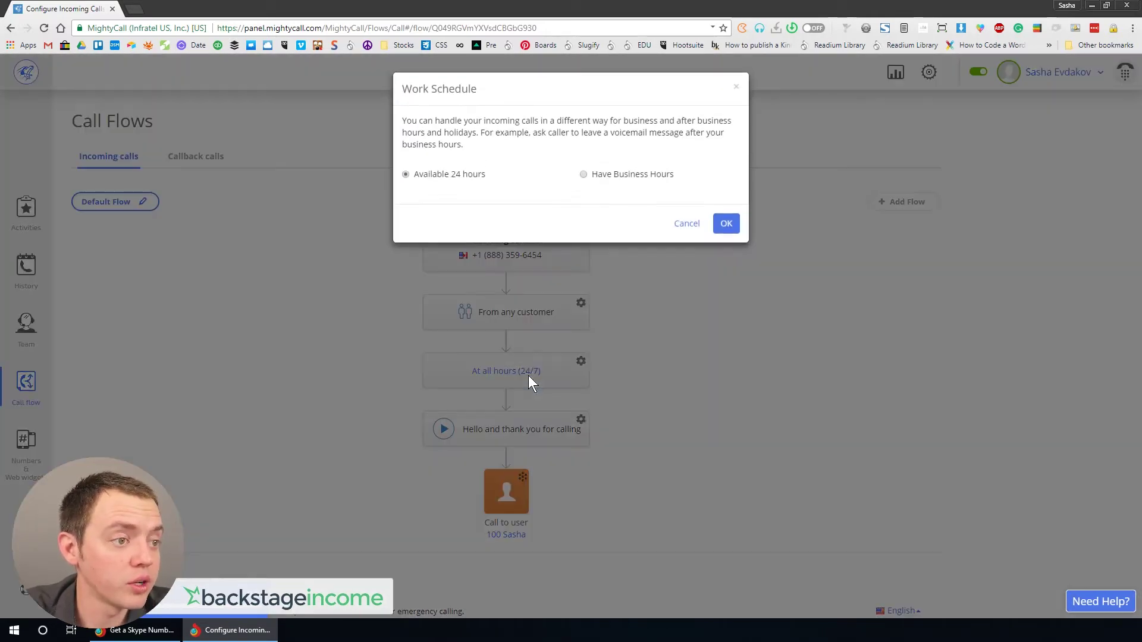
pyautogui.click(584, 175)
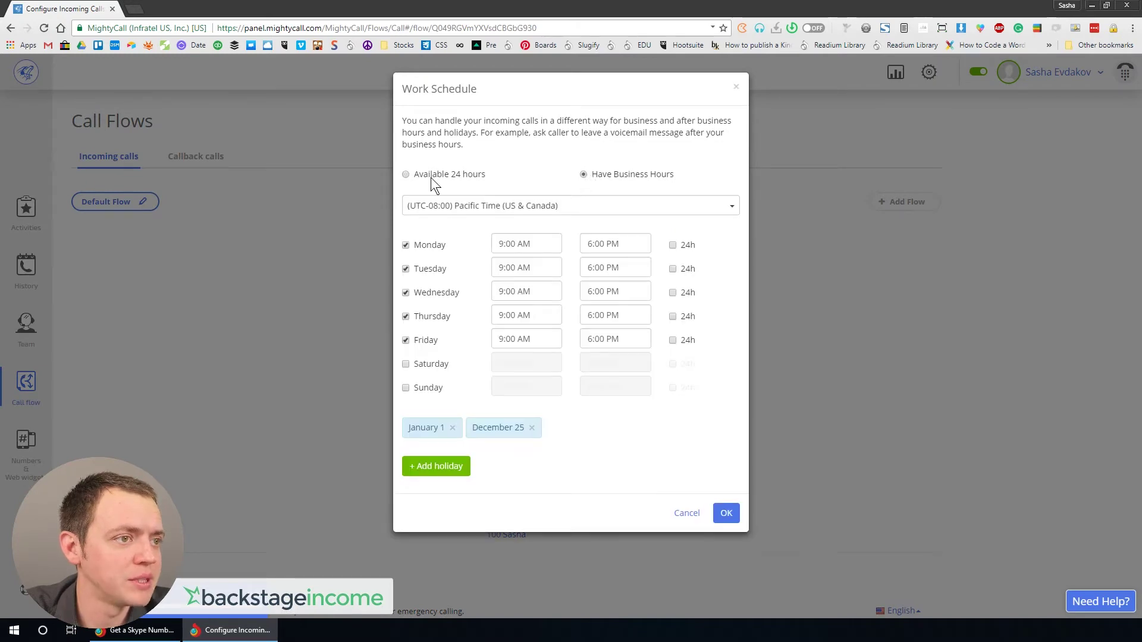
pyautogui.click(406, 175)
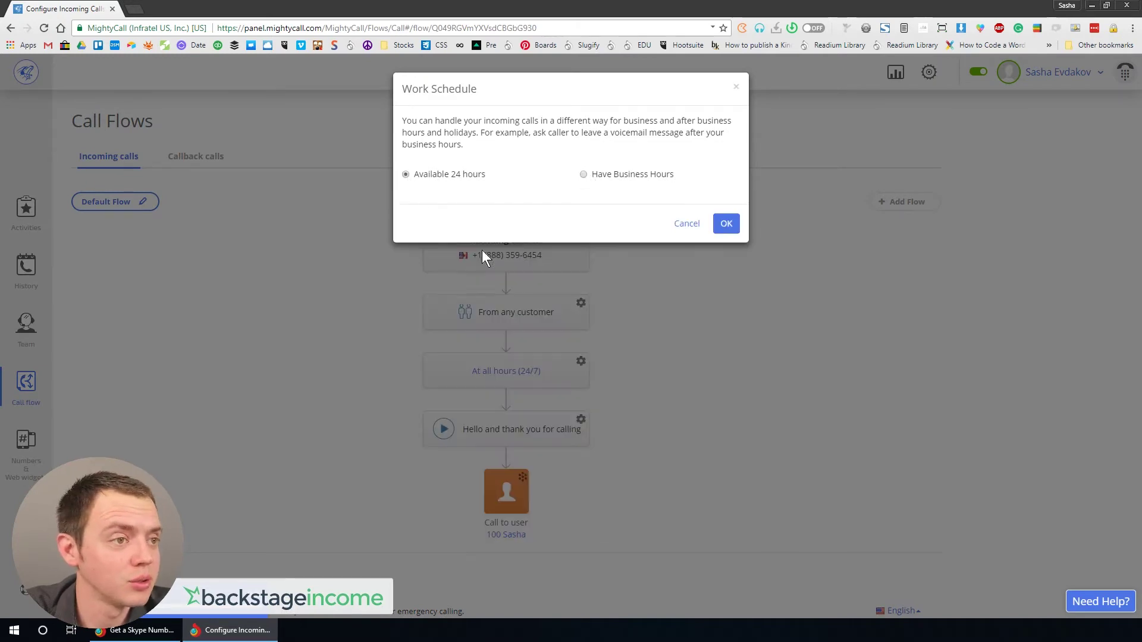
pyautogui.click(726, 224)
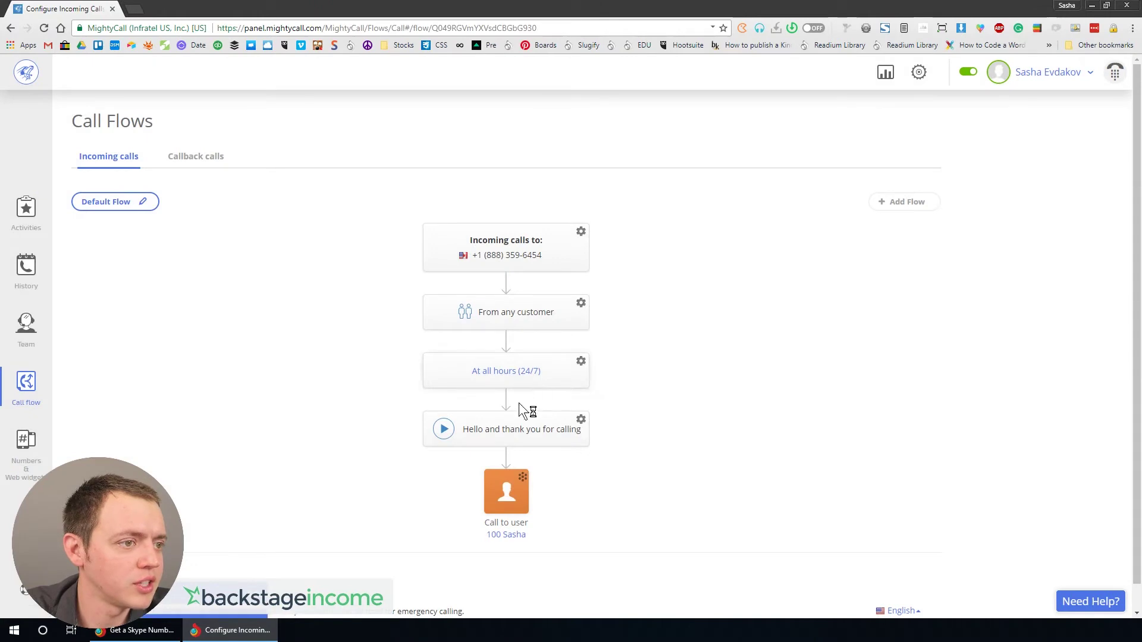
# Step: Keep the default greeting and bring up the Call to user step's actions
pyautogui.click(515, 432)
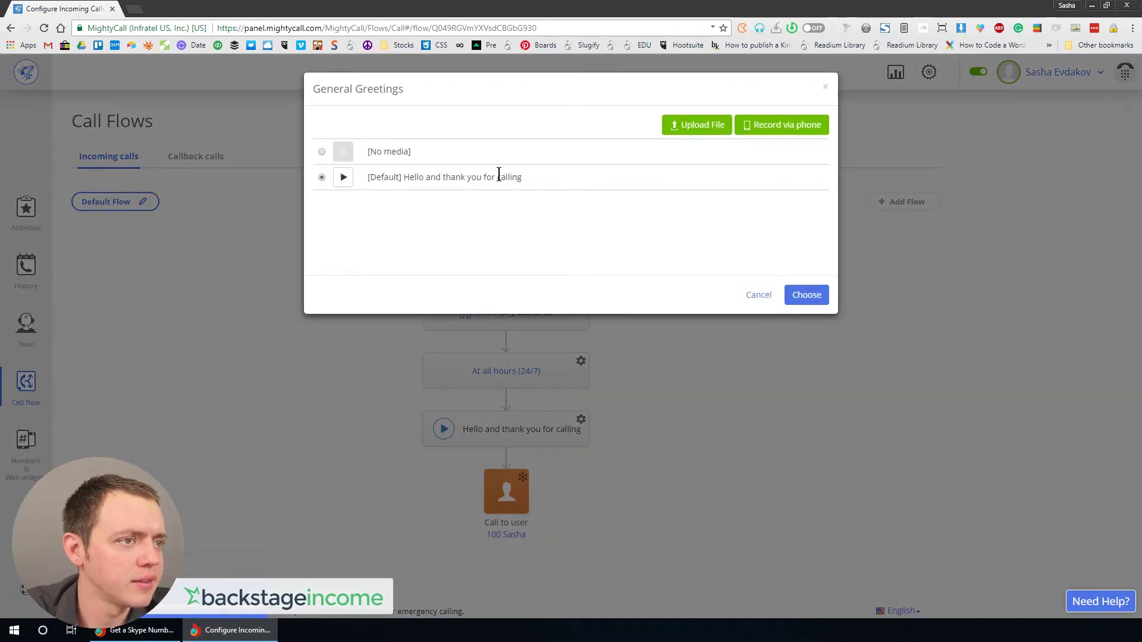
pyautogui.click(804, 295)
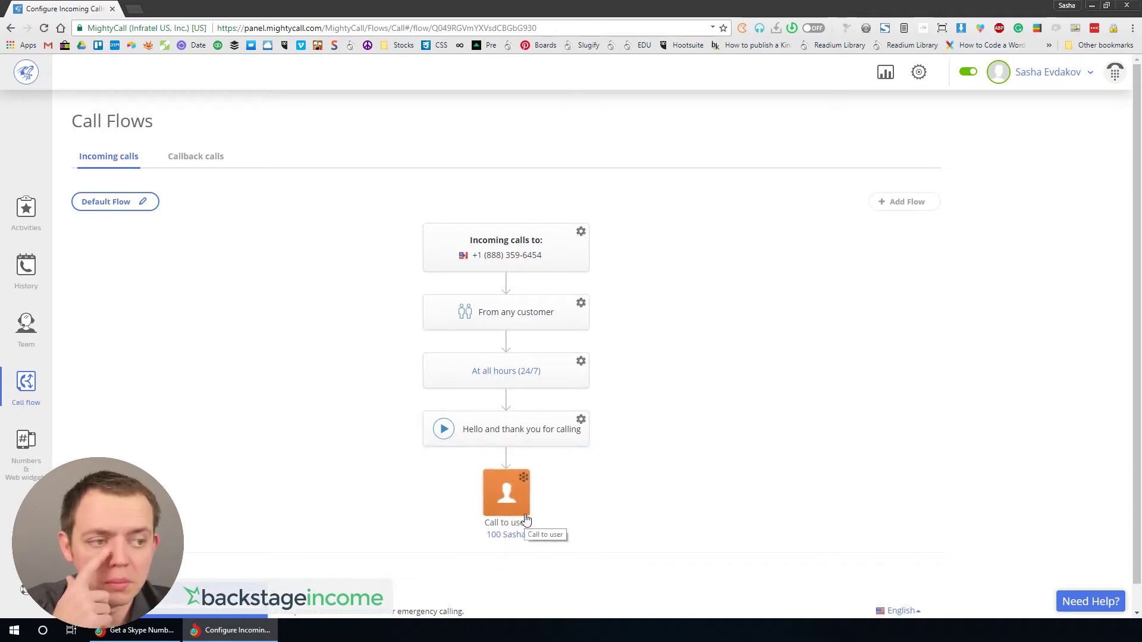
pyautogui.click(523, 485)
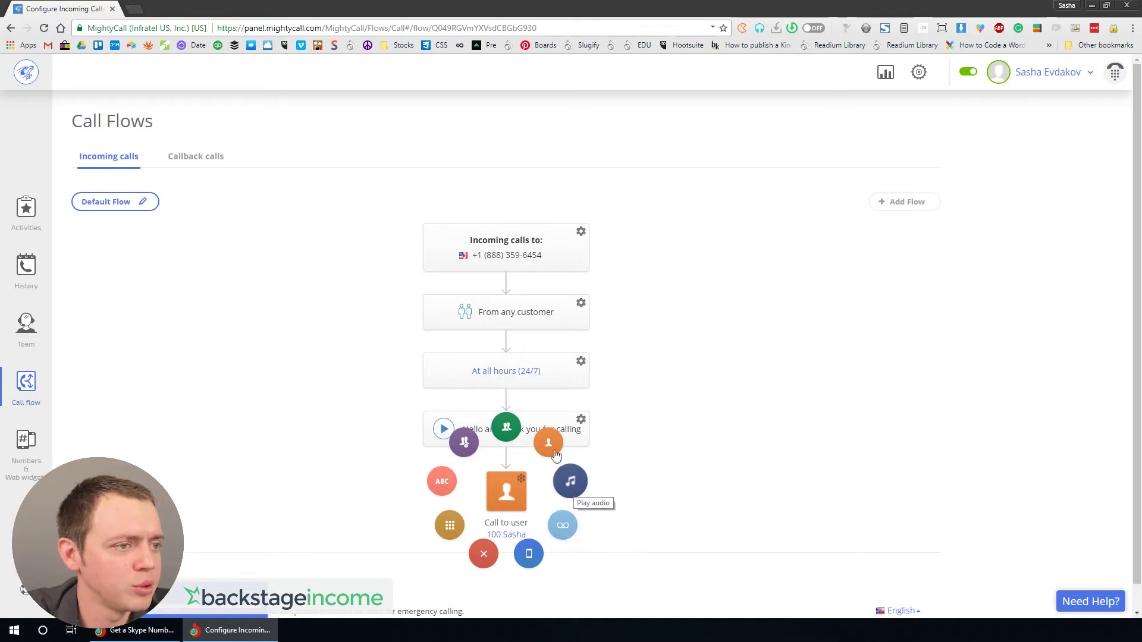
# Step: Enable the VIP list with the VIP caller's pasted phone number and save it
pyautogui.click(580, 303)
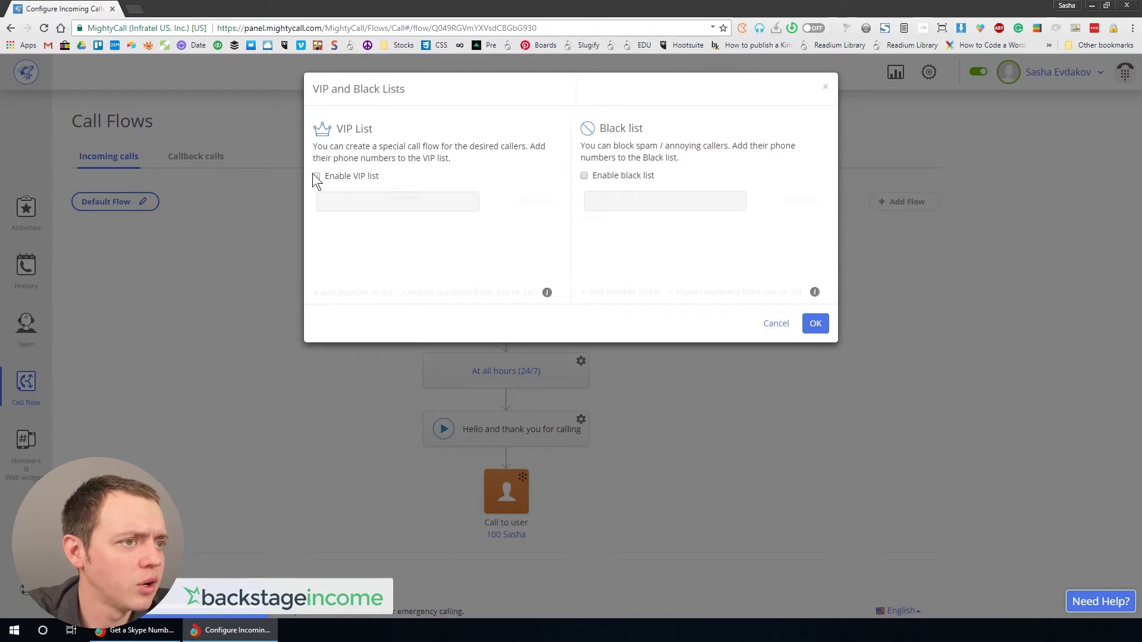
pyautogui.click(316, 176)
pyautogui.click(350, 200)
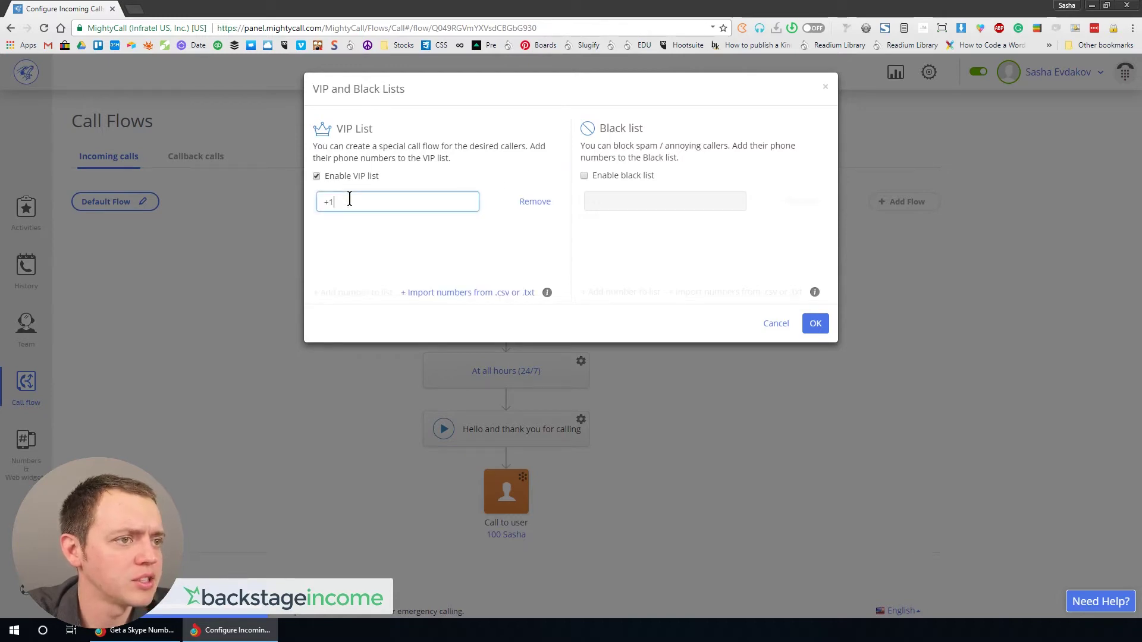
pyautogui.hotkey('ctrl', 'v')
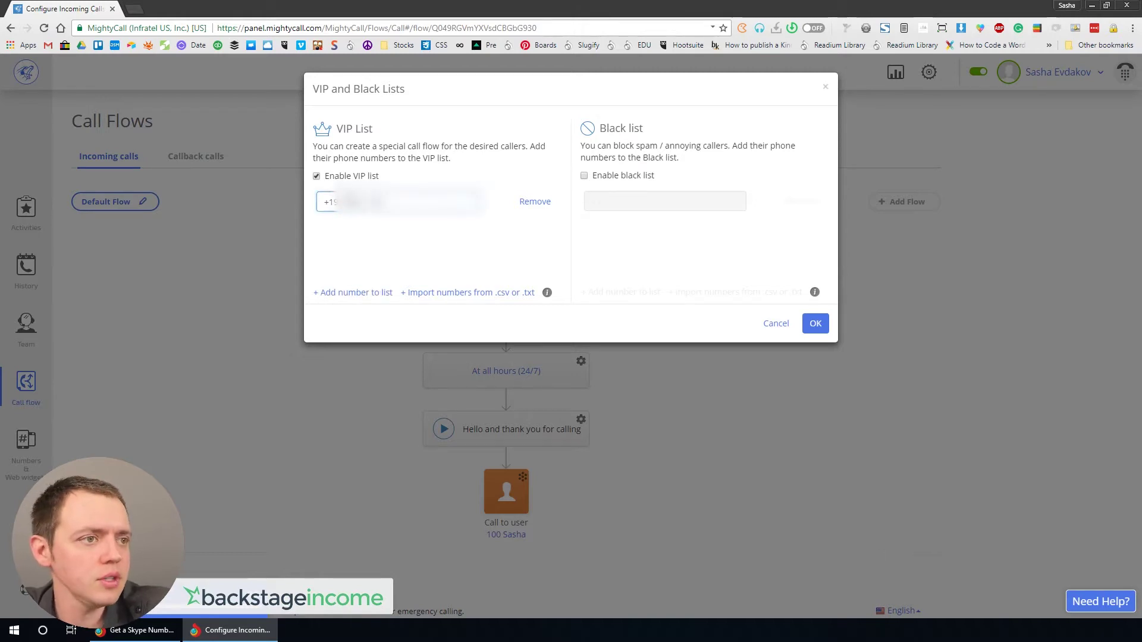
pyautogui.click(357, 294)
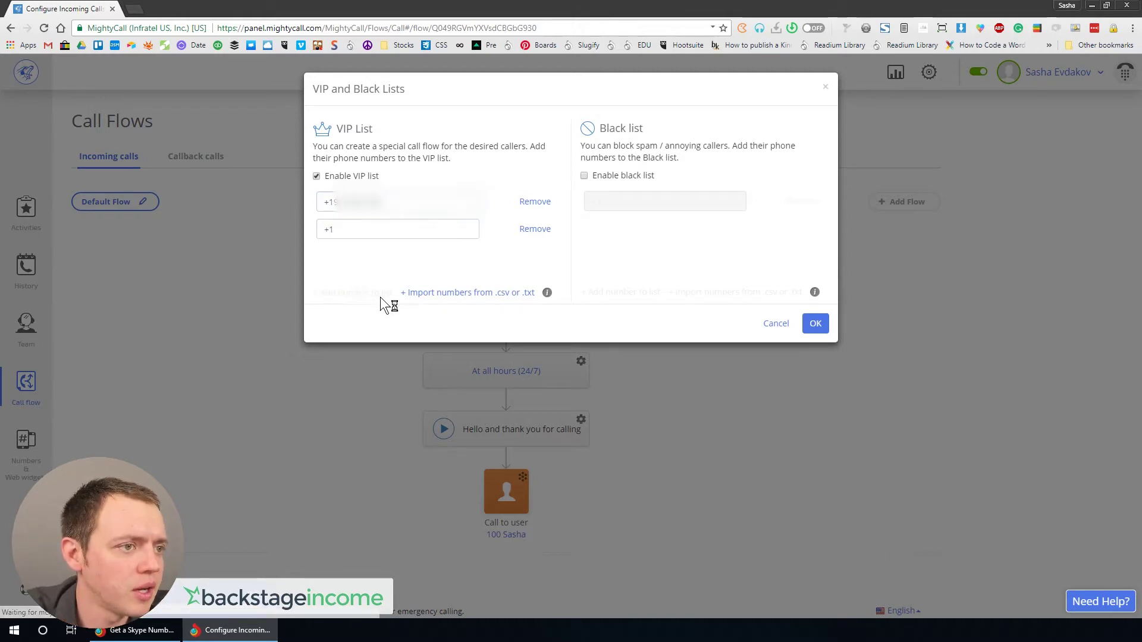
pyautogui.click(814, 324)
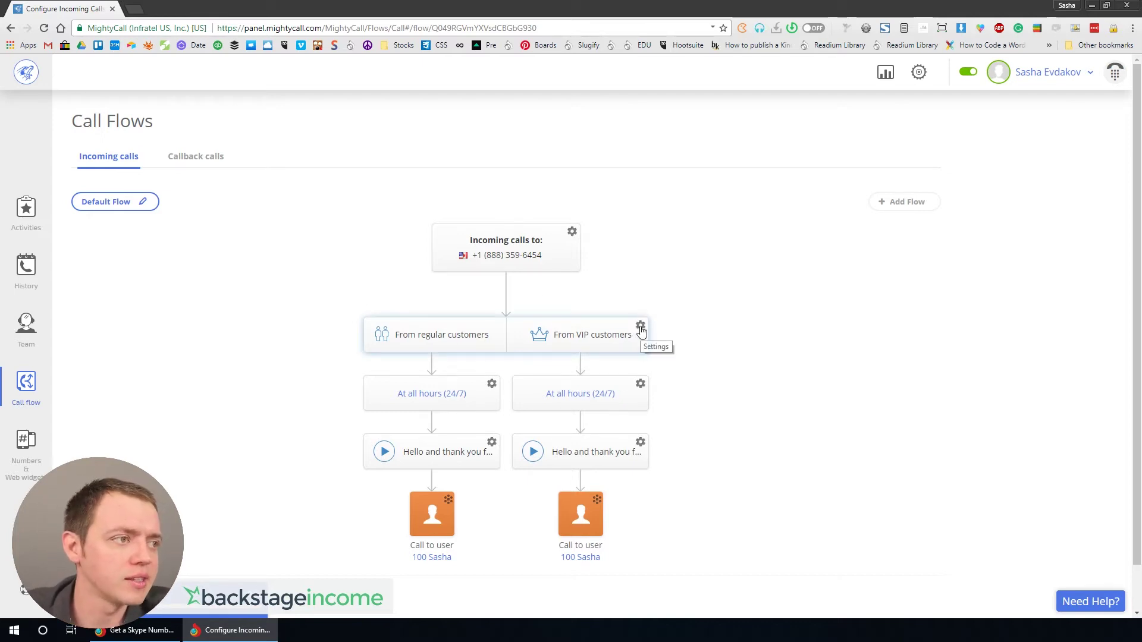
# Step: Add two new call flows, New flow and New flow 1
pyautogui.click(886, 205)
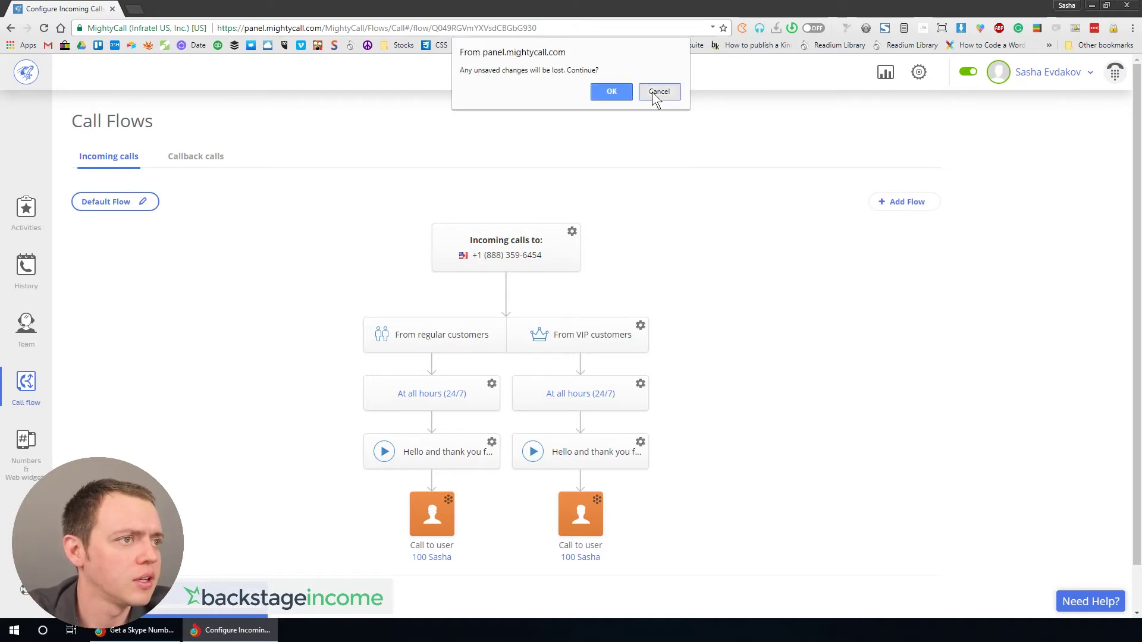
pyautogui.click(653, 92)
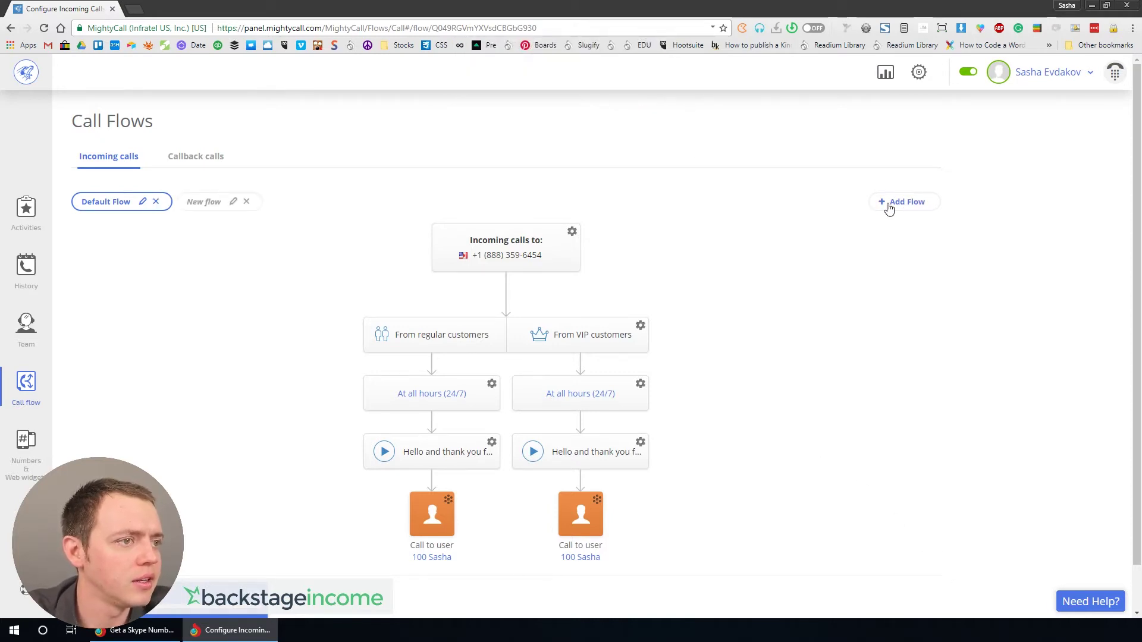
pyautogui.scroll(-1, 248, 554)
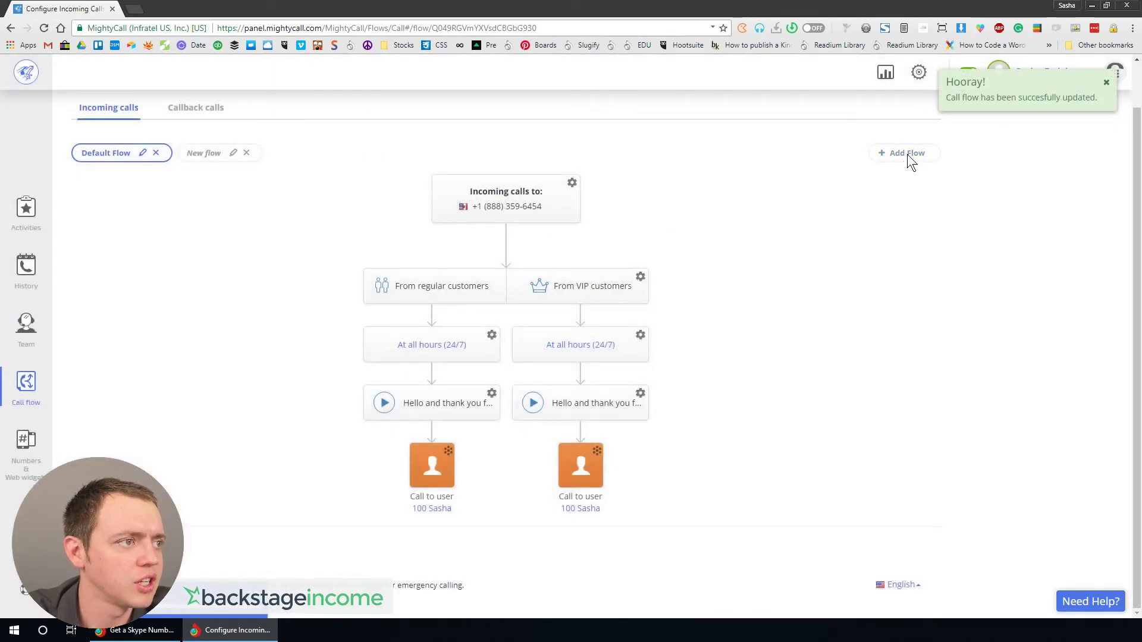
pyautogui.click(908, 154)
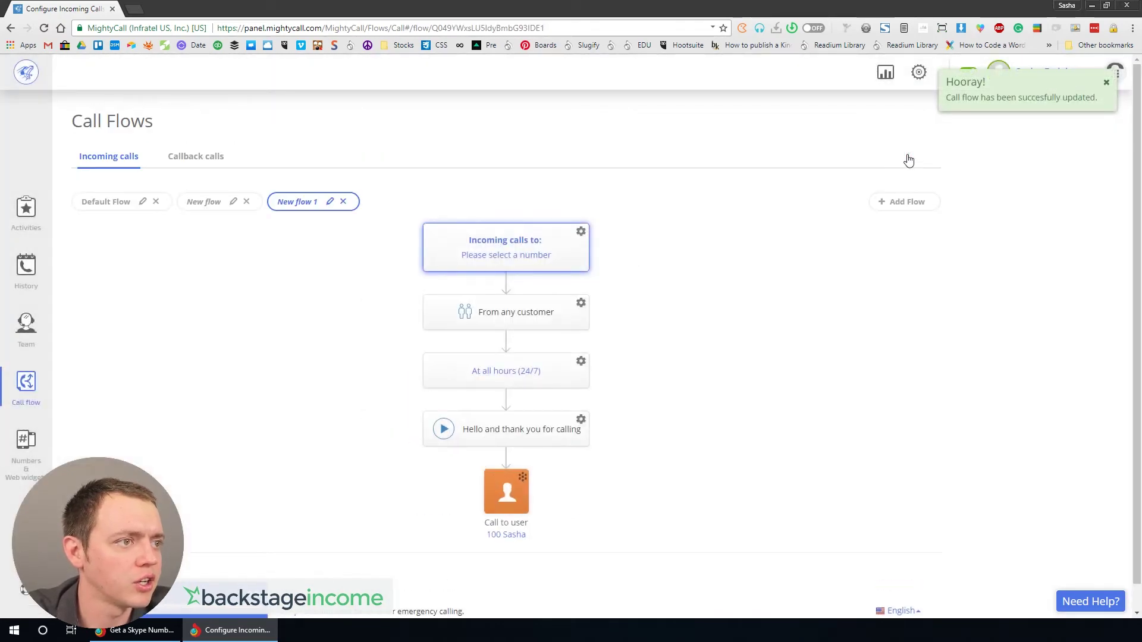
# Step: Look through the New flow and New flow 1 tabs, then return to Default Flow
pyautogui.click(128, 205)
pyautogui.click(192, 206)
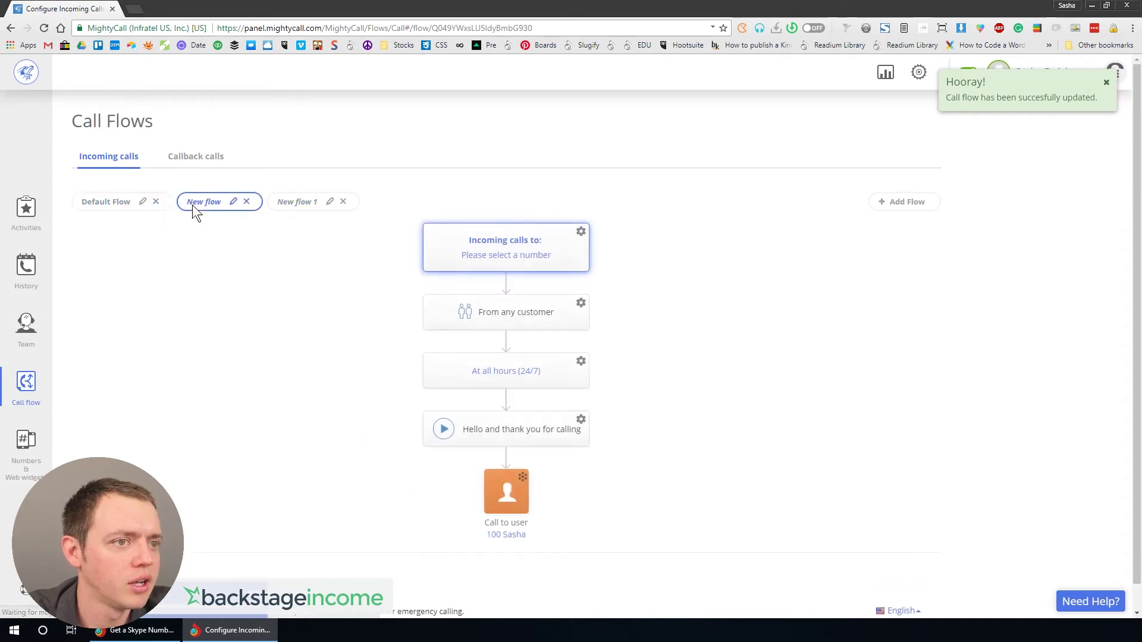
pyautogui.click(305, 206)
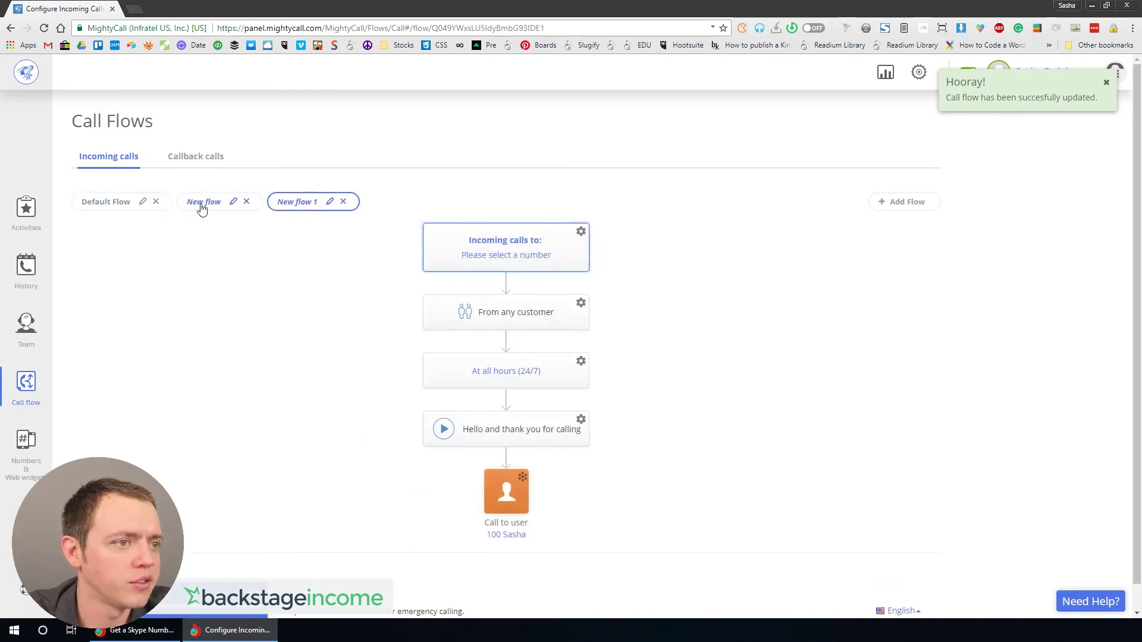
pyautogui.click(129, 207)
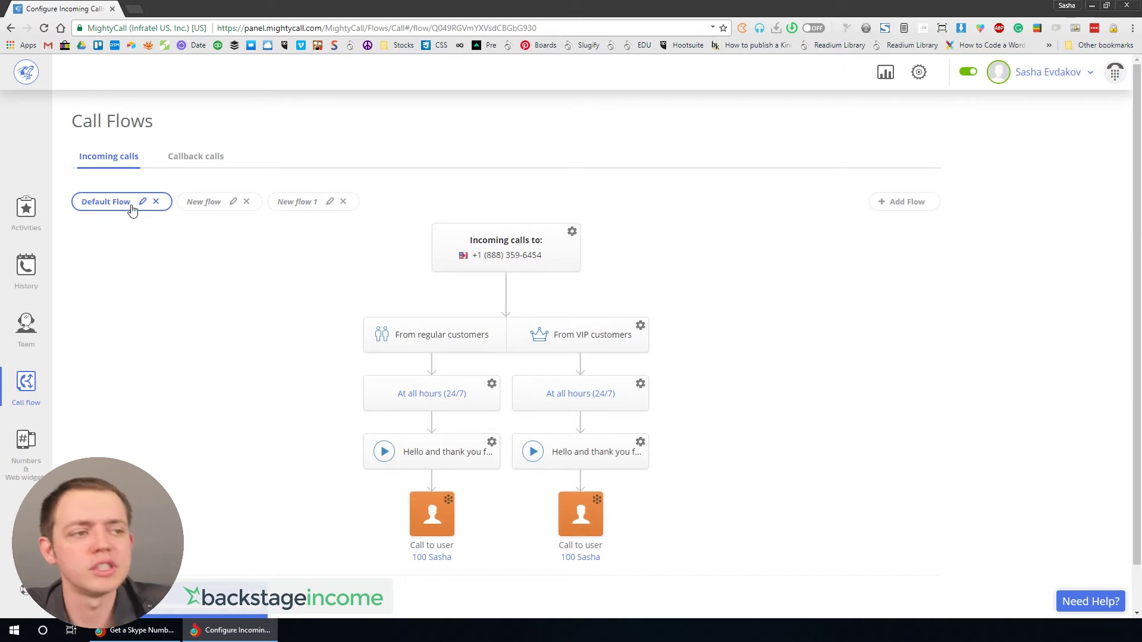